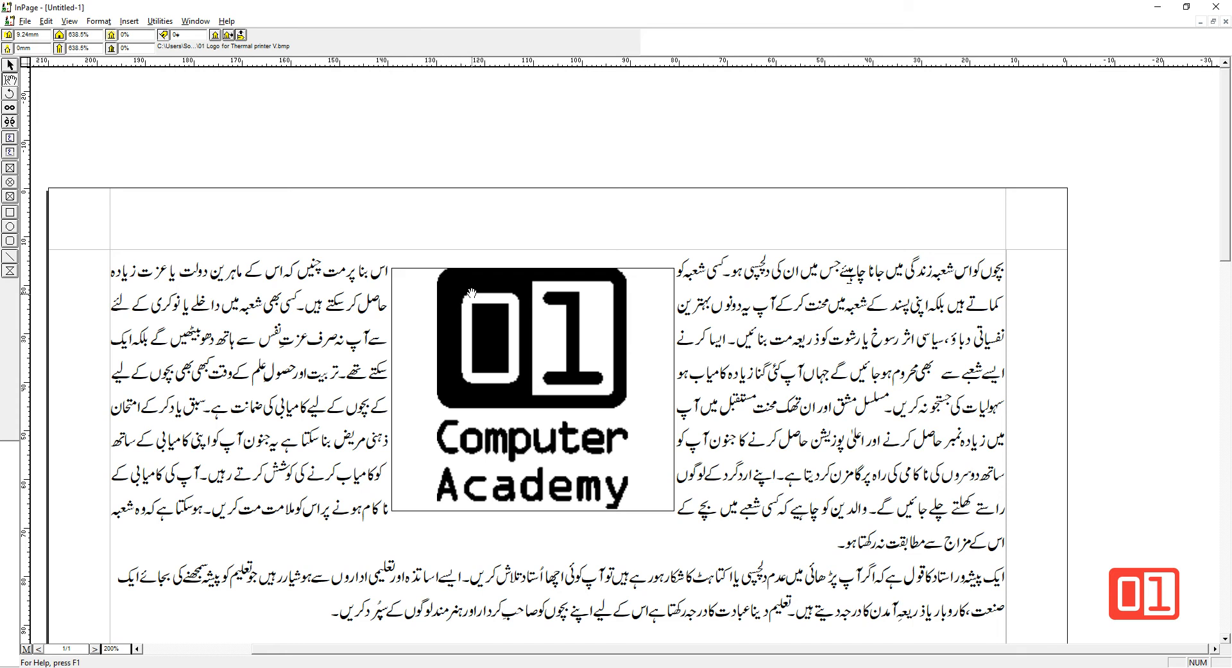
- Move the logo picture box closer to the left margin and draw a second picture box about 50 × 48 mm beside it
left_click(10, 64)
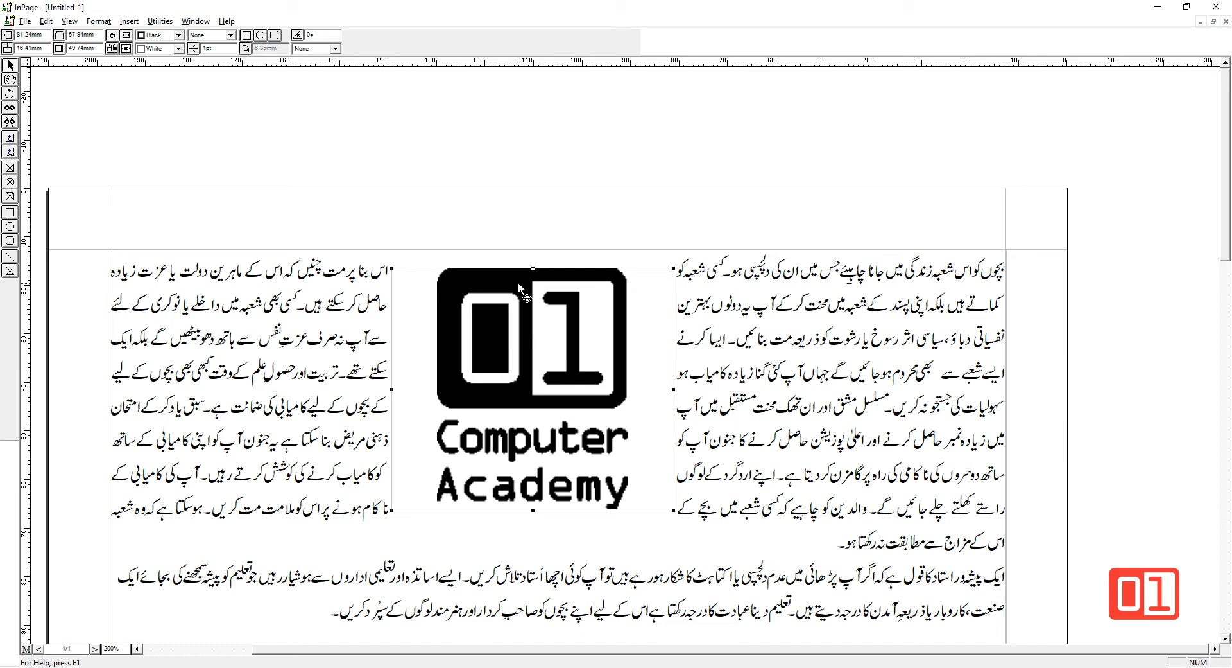
left_click_drag(519, 283, 417, 259)
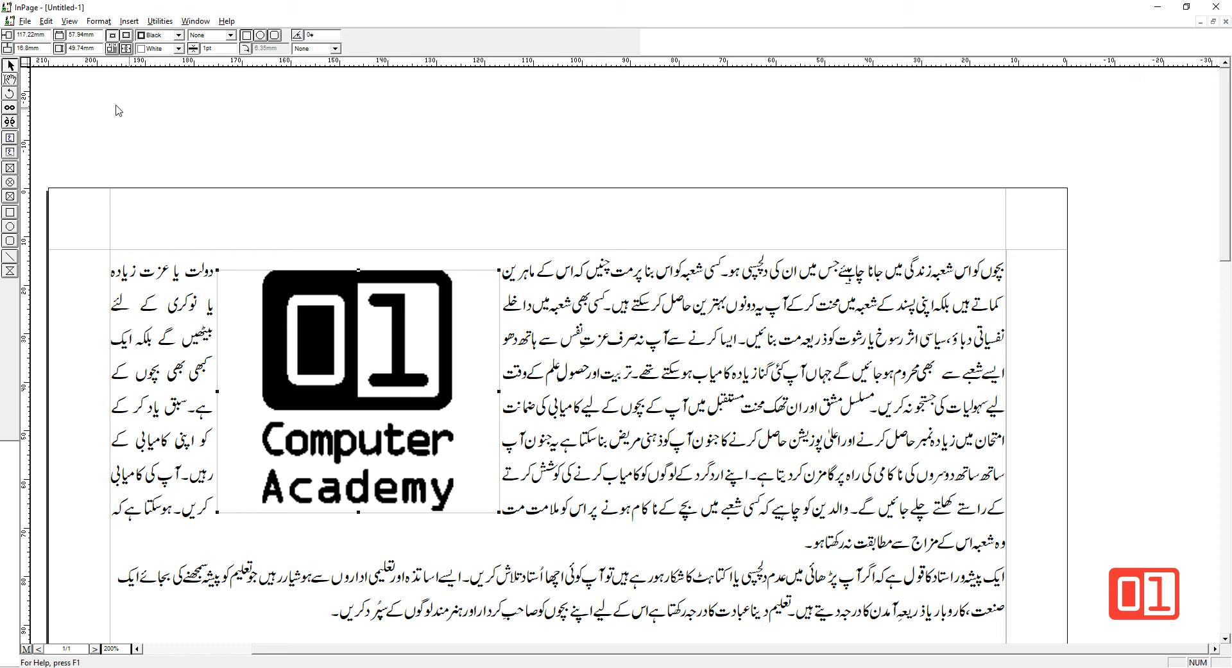
left_click(9, 168)
left_click_drag(597, 271, 839, 510)
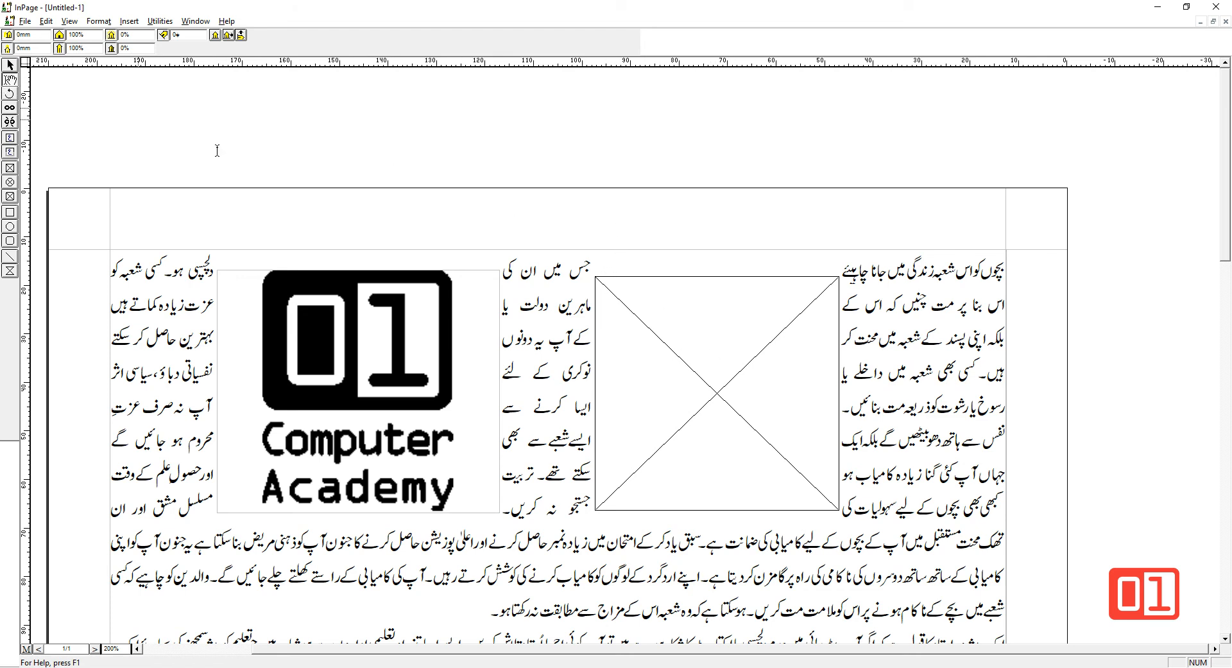
- Import Iranian_Astrolabe_12.jpg from the Pictures folder into the empty picture box
double_click(711, 372)
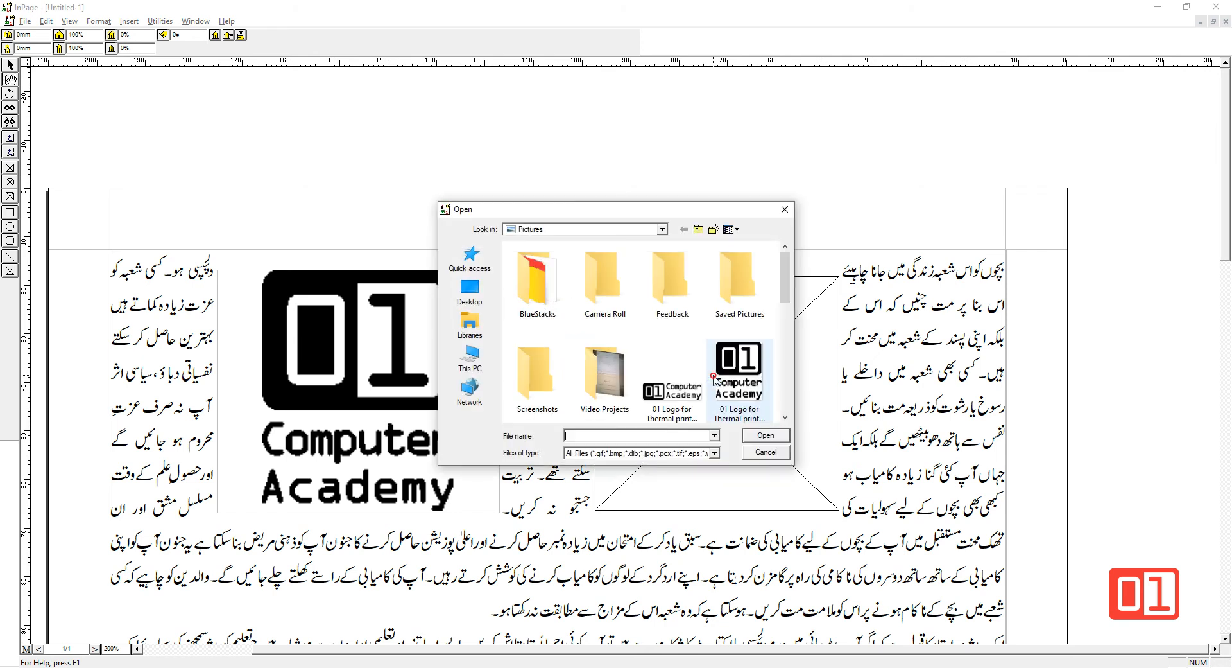
mouse_move(789, 286)
left_mouse_down()
mouse_move(792, 371)
mouse_move(796, 278)
left_mouse_up()
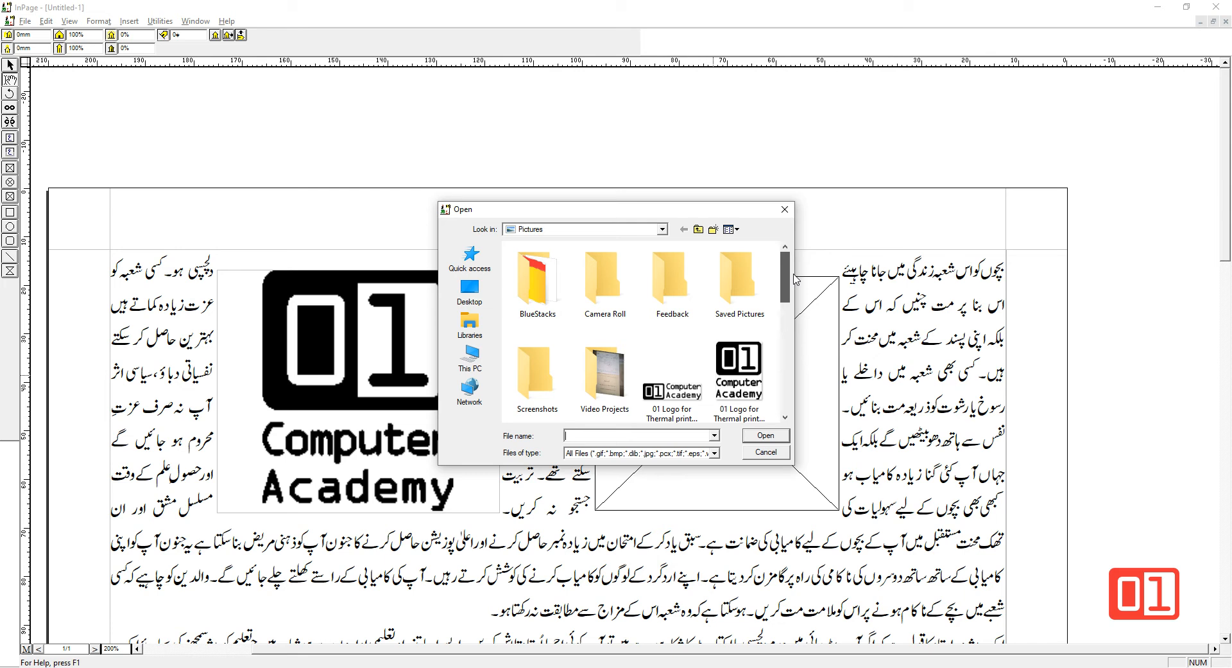
left_click_drag(789, 267, 792, 360)
double_click(748, 353)
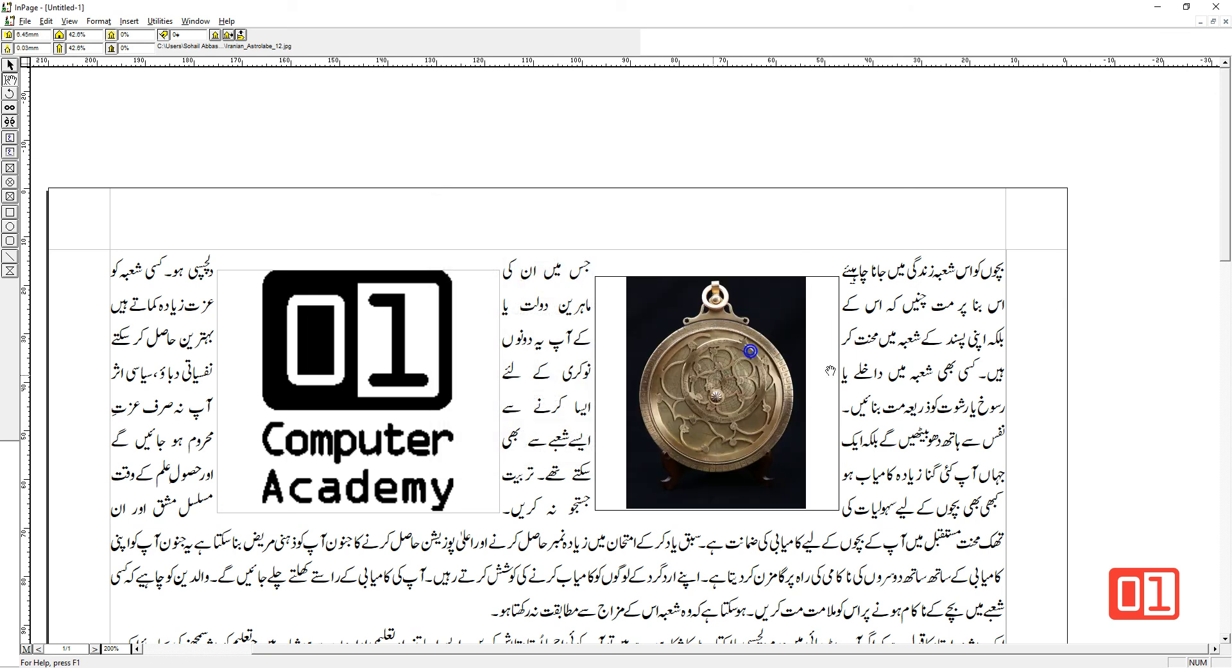
left_click(933, 367)
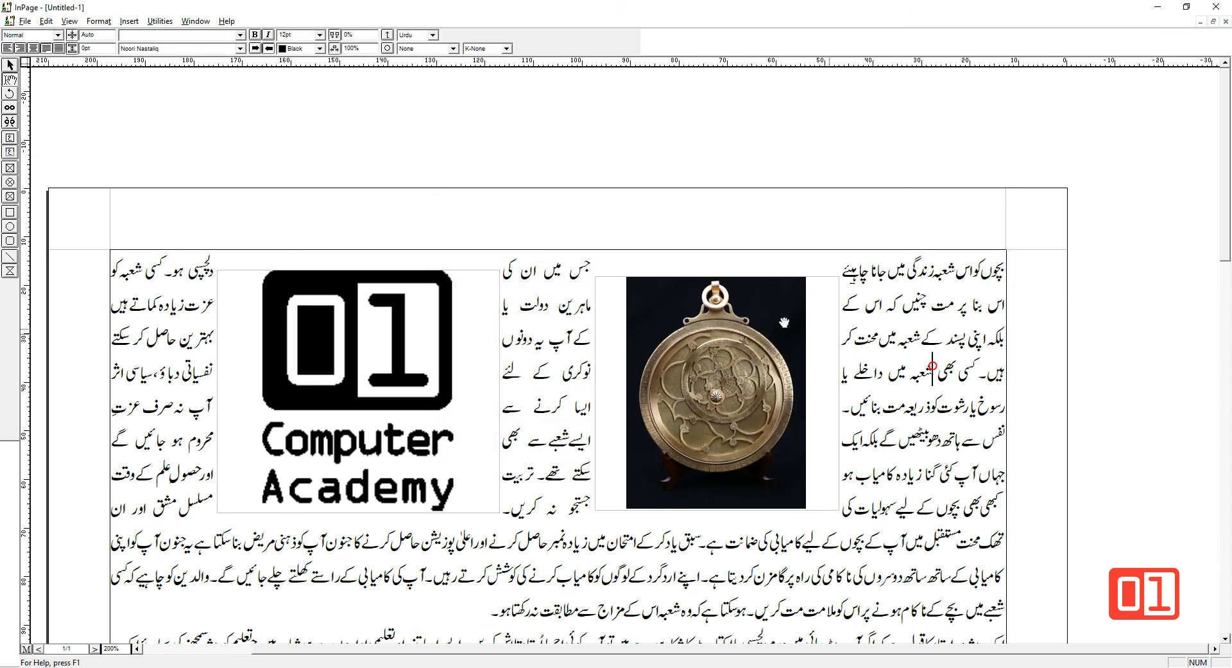
- Move the astrolabe and logo picture boxes so their top edges align just below the first text line
left_click(11, 64)
left_click_drag(733, 398, 759, 410)
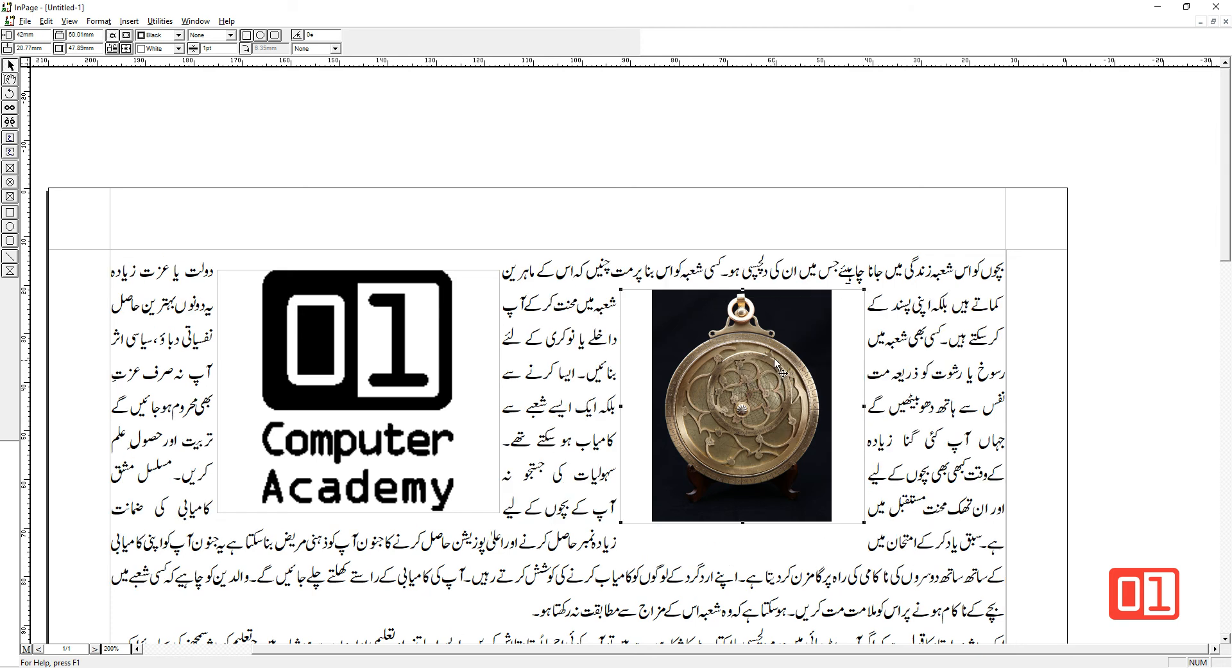
left_click_drag(388, 302, 389, 342)
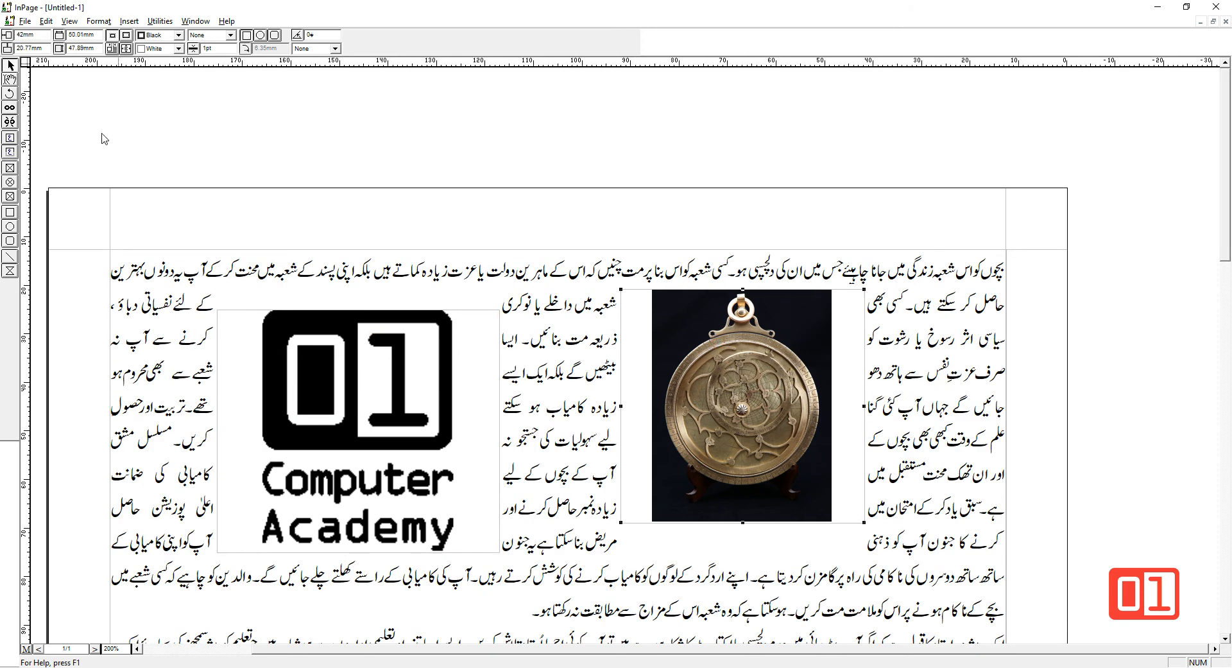
left_click_drag(702, 333, 735, 367)
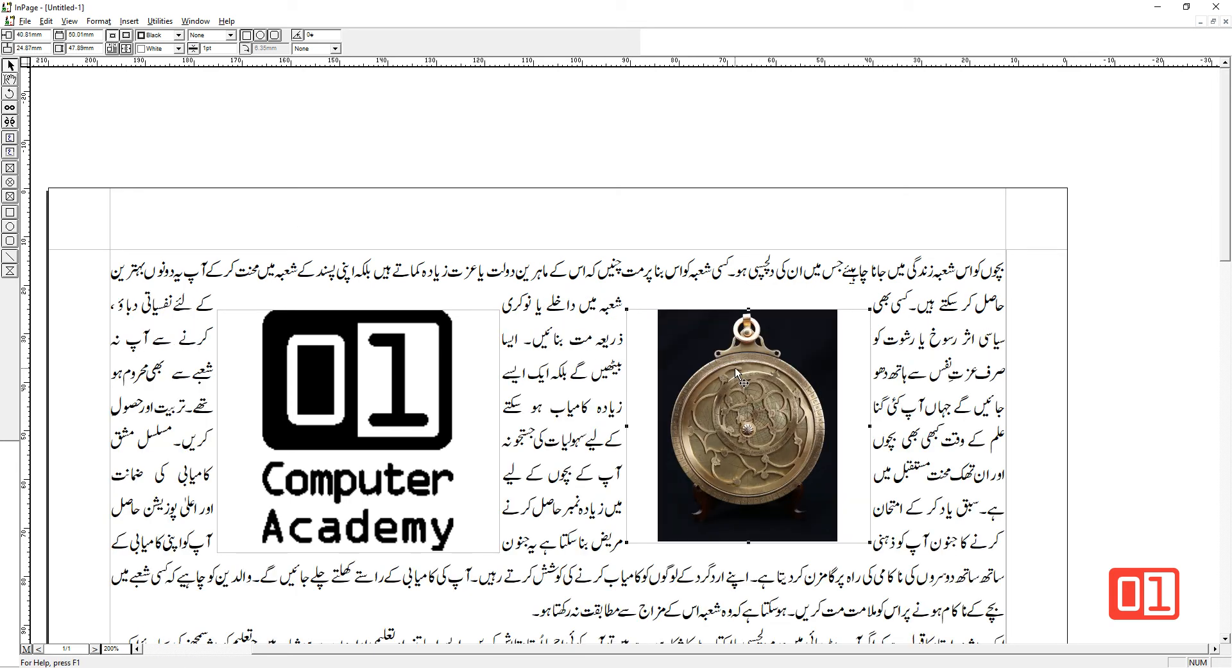
- Set the logo image's offset inside its frame to 0 mm horizontally and 5 mm vertically
left_click(9, 78)
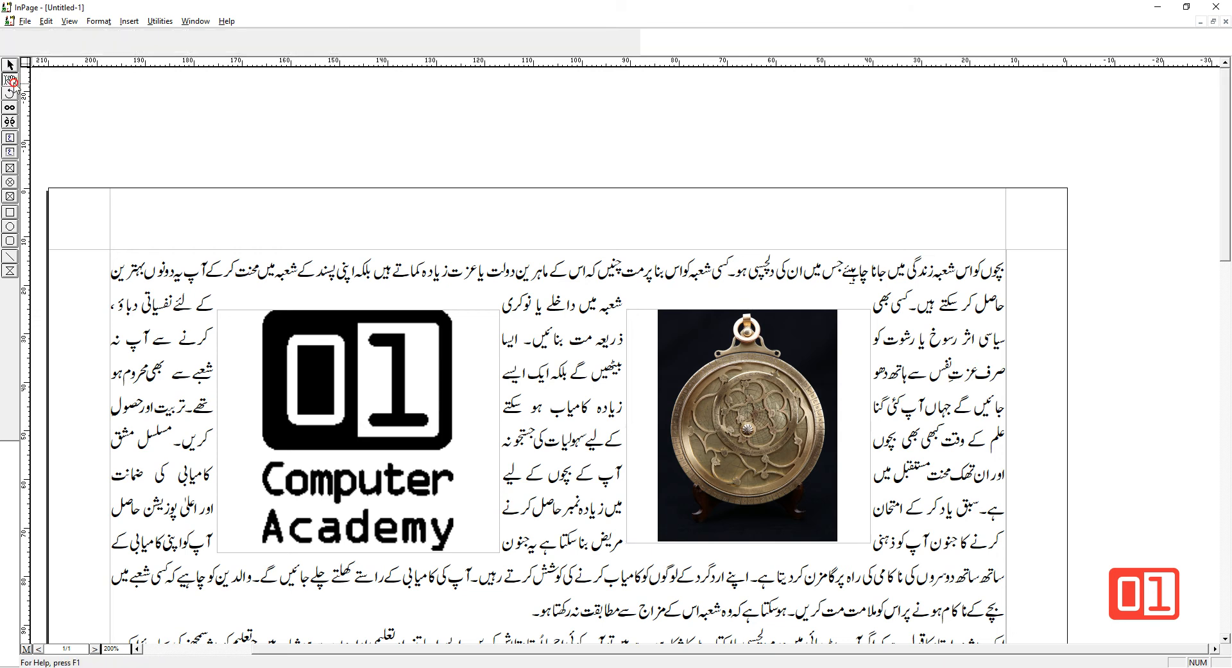
left_click(763, 342)
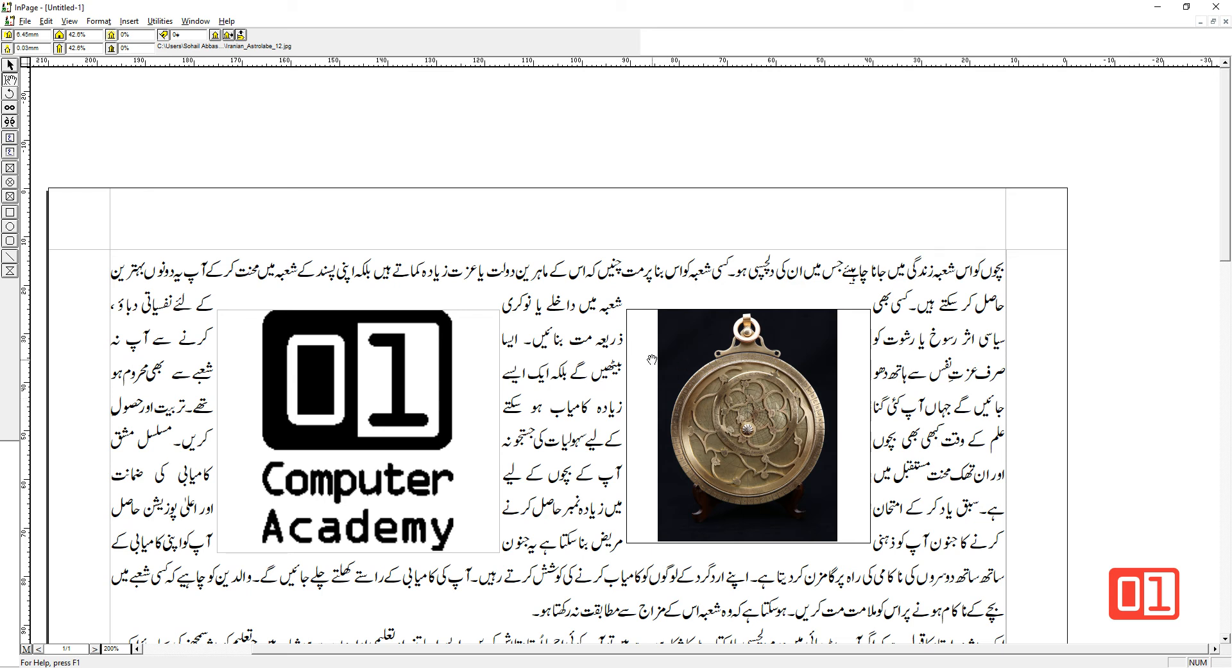
left_click(331, 317)
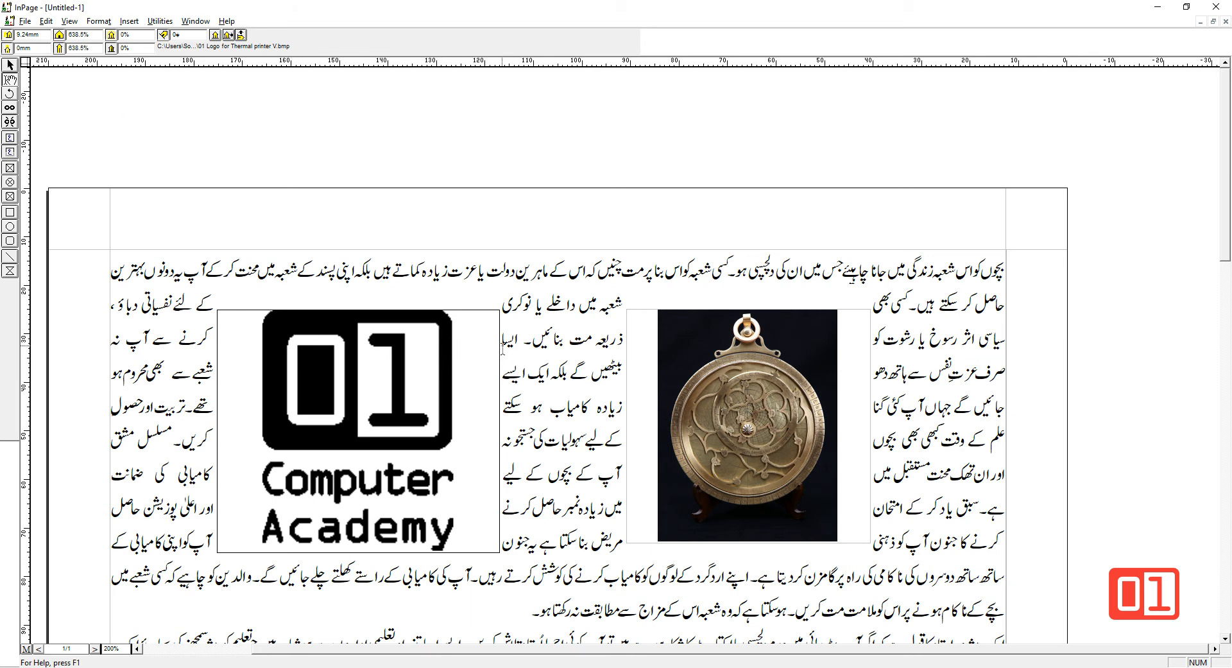
double_click(39, 34)
type("0")
key("Return")
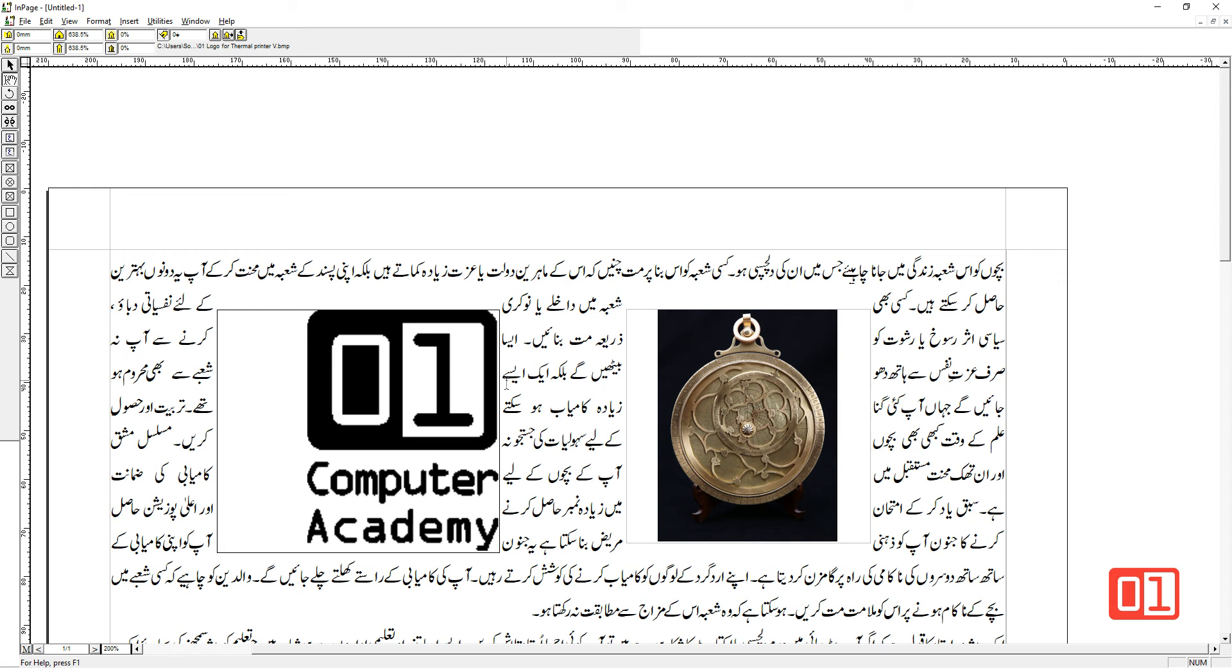
double_click(18, 49)
type("5")
key("Return")
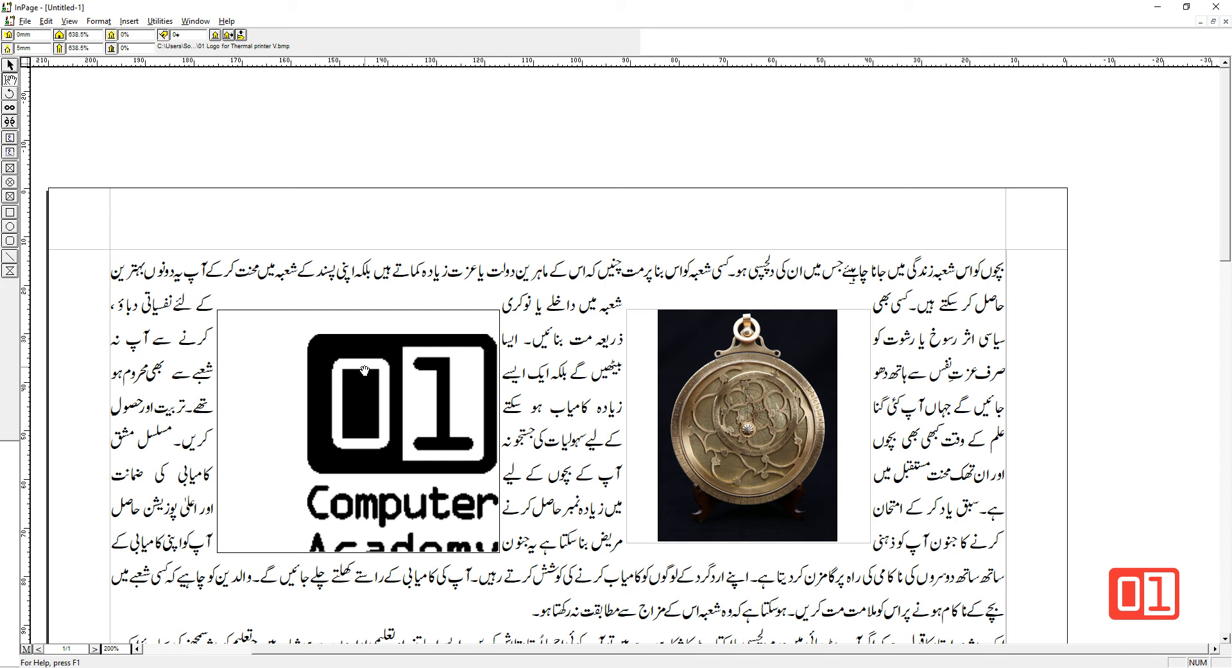
- Shift the logo image freely inside its frame and reset its horizontal and vertical offsets to 0 mm
left_click_drag(360, 408, 409, 371)
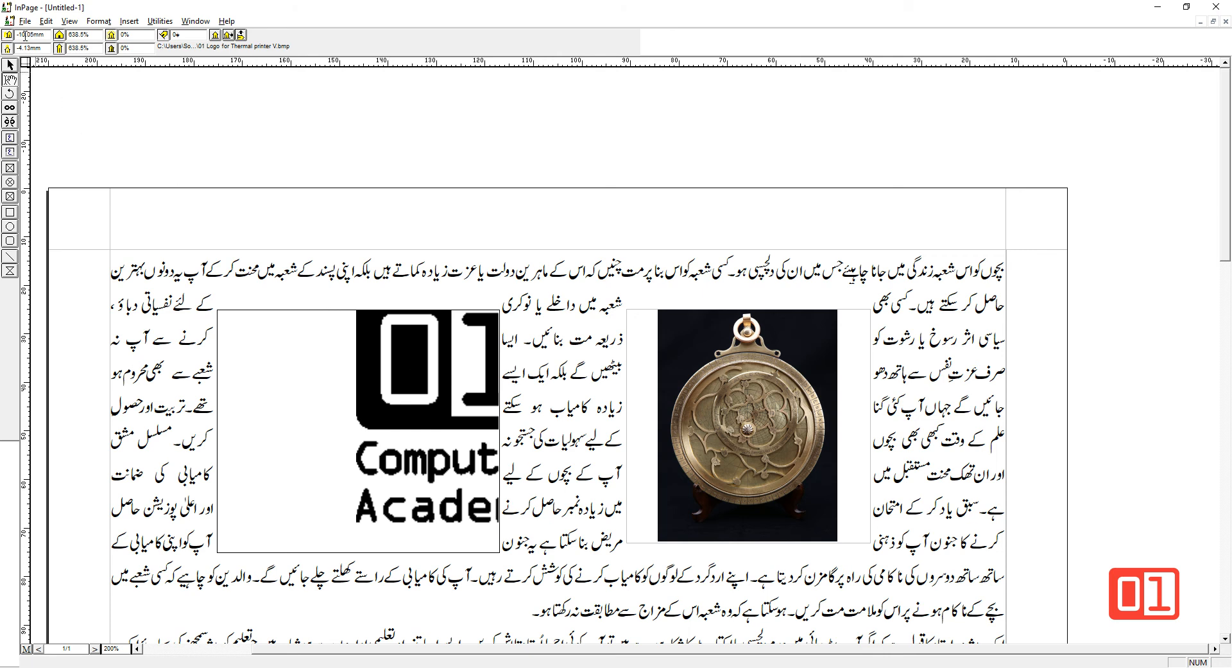
left_click_drag(47, 35, 16, 35)
type("0")
key("Return")
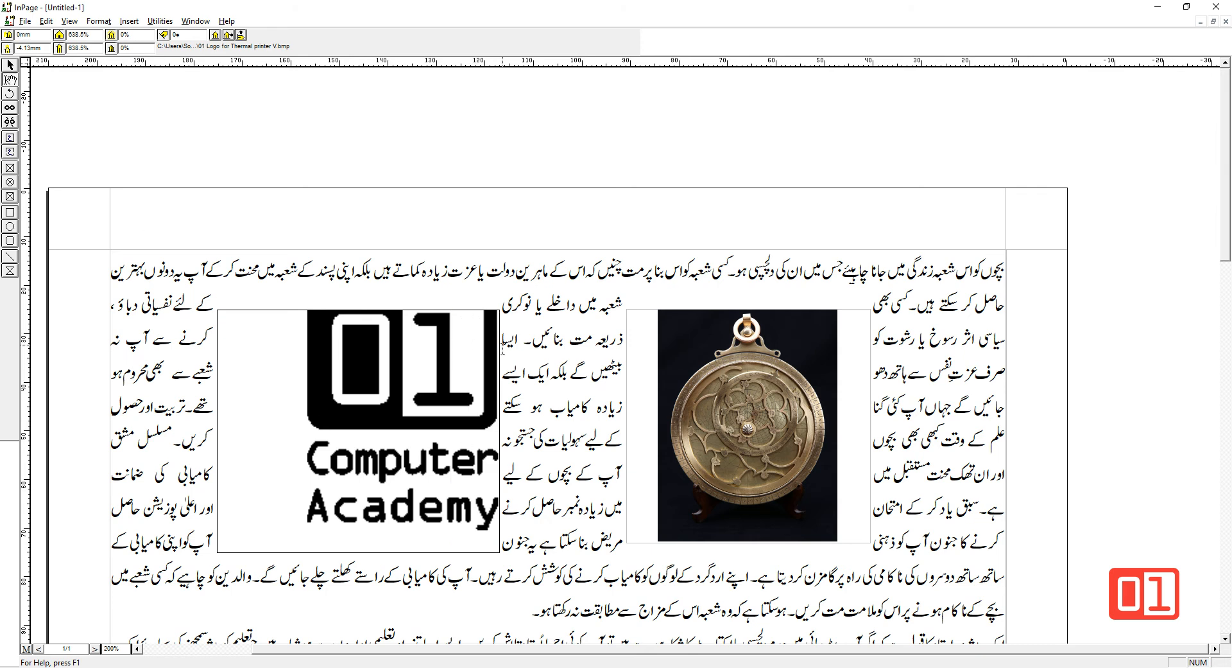
left_click_drag(47, 48, 16, 48)
type("0")
key("Return")
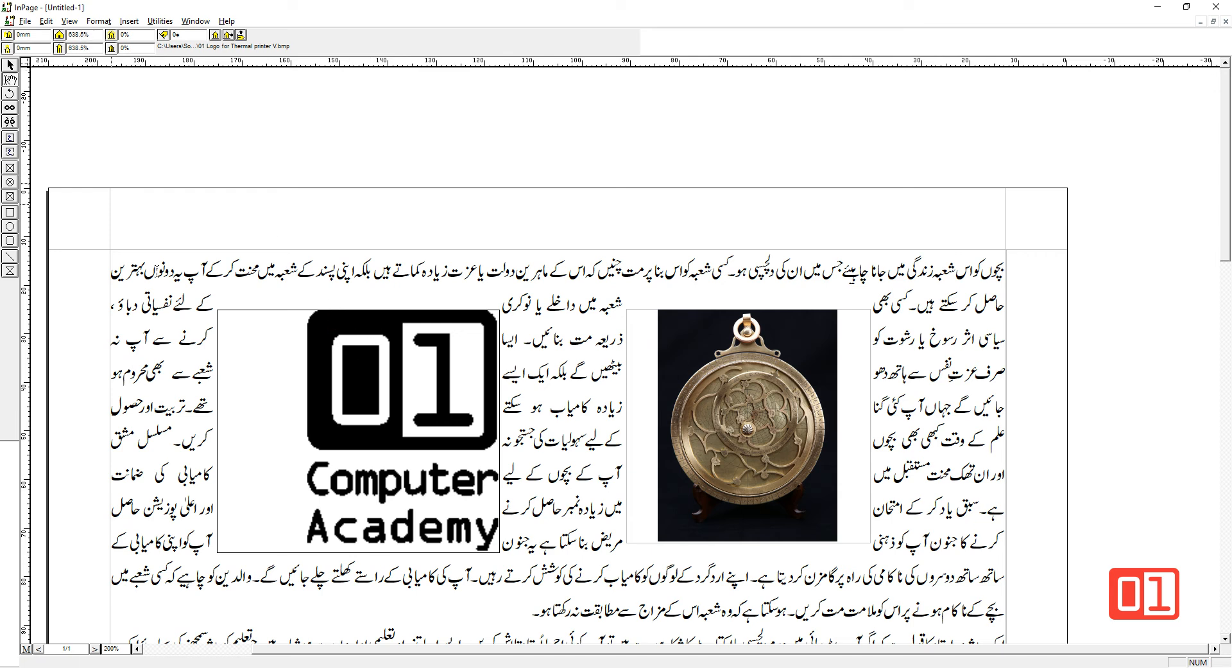
- Set the logo image's horizontal and vertical scale to 100%
double_click(93, 34)
type("100")
key("Return")
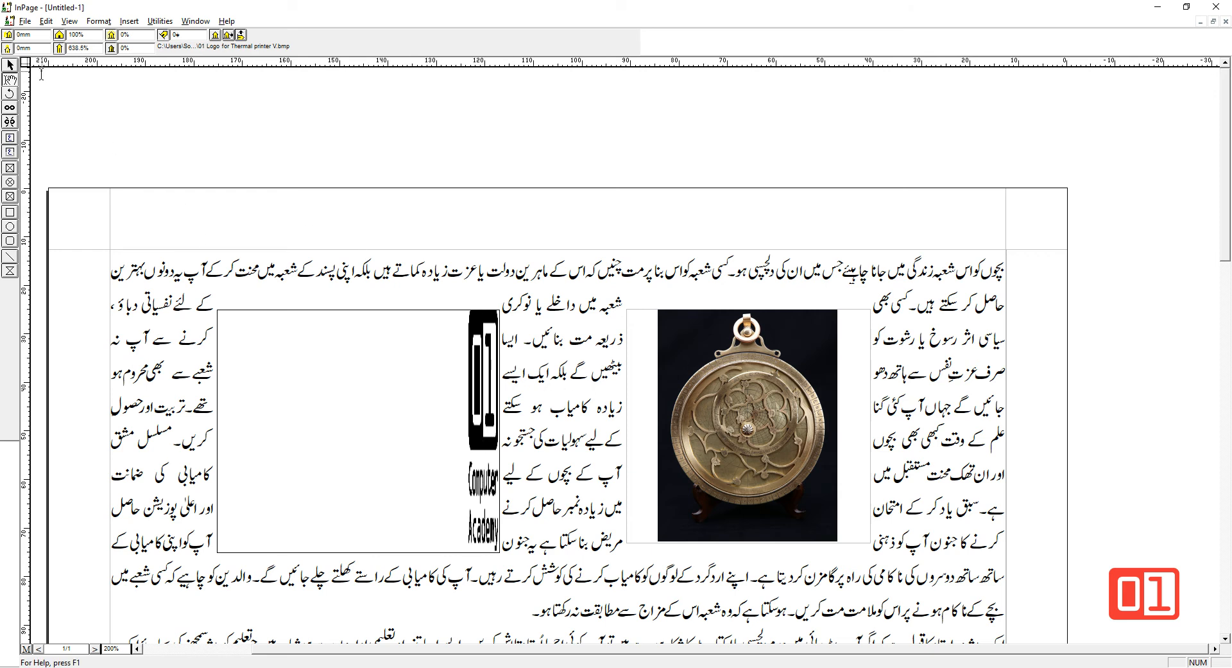
double_click(99, 50)
type("100")
key("Return")
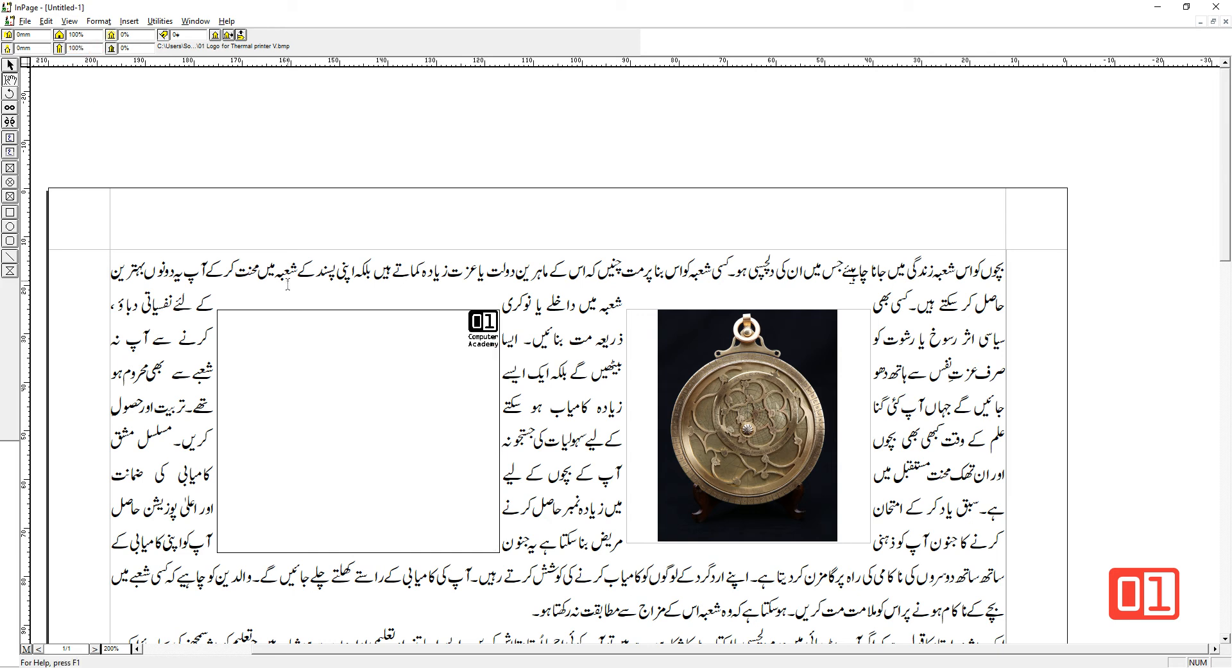
- Scale the logo image to 300% horizontally and vertically and position it in the upper middle of its frame
left_click_drag(482, 319, 352, 407)
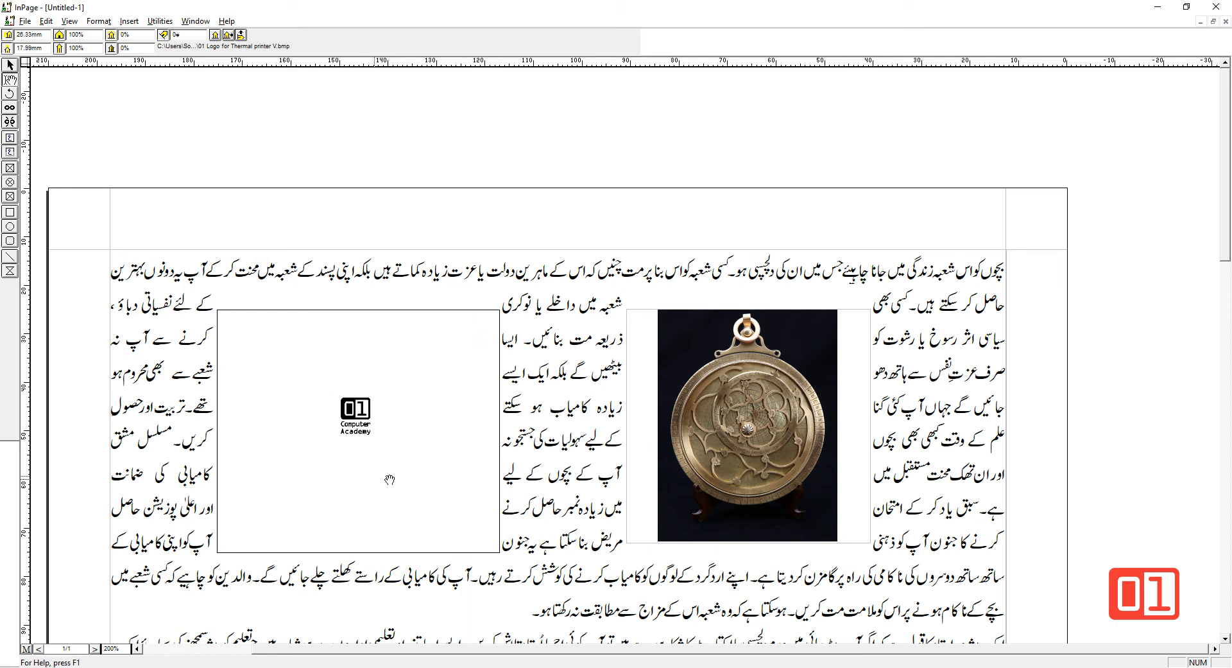
double_click(89, 35)
key("Return")
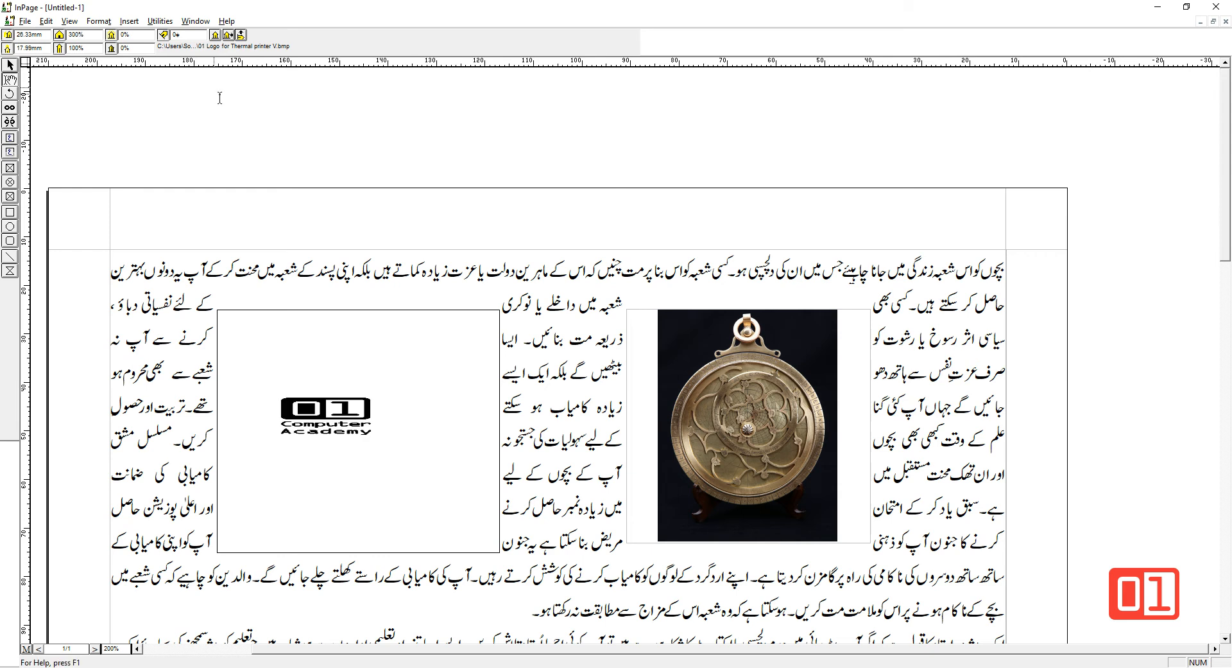
double_click(92, 48)
key("Return")
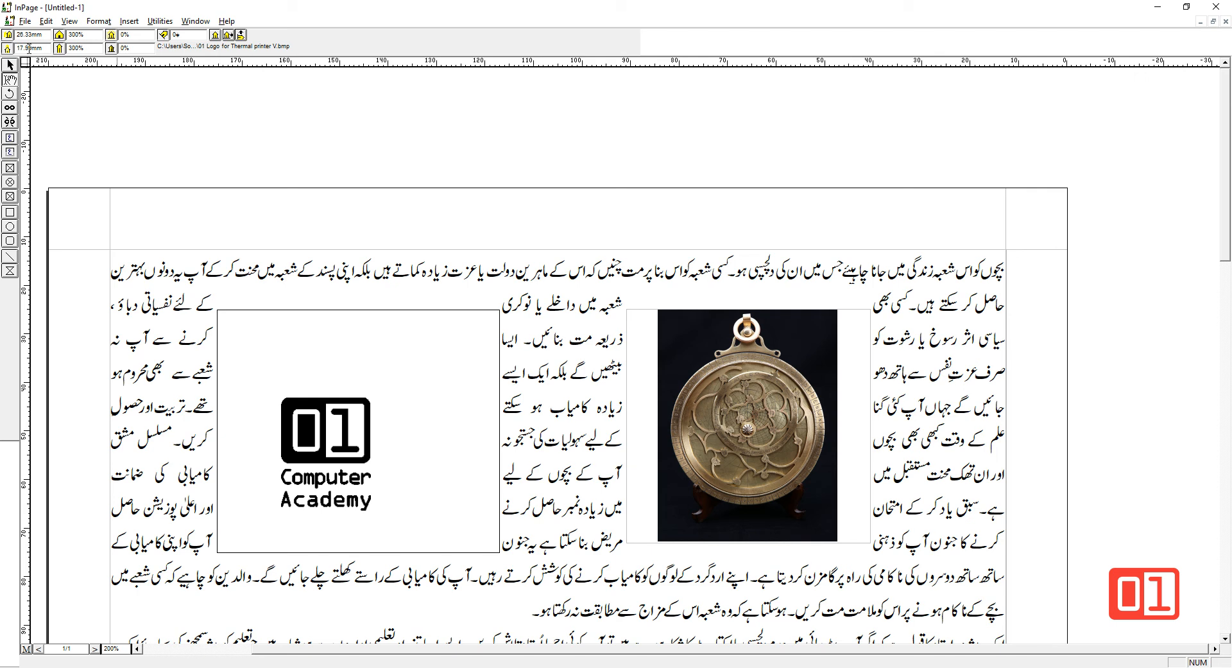
left_click_drag(317, 409, 344, 370)
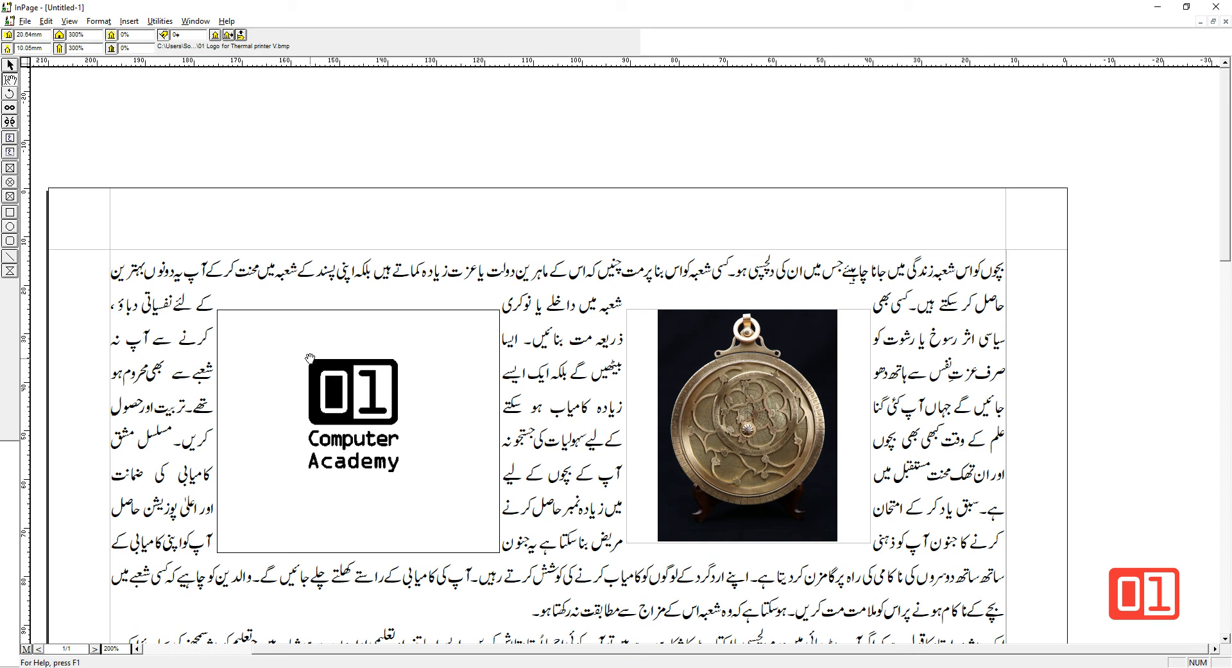
left_click_drag(339, 366, 325, 347)
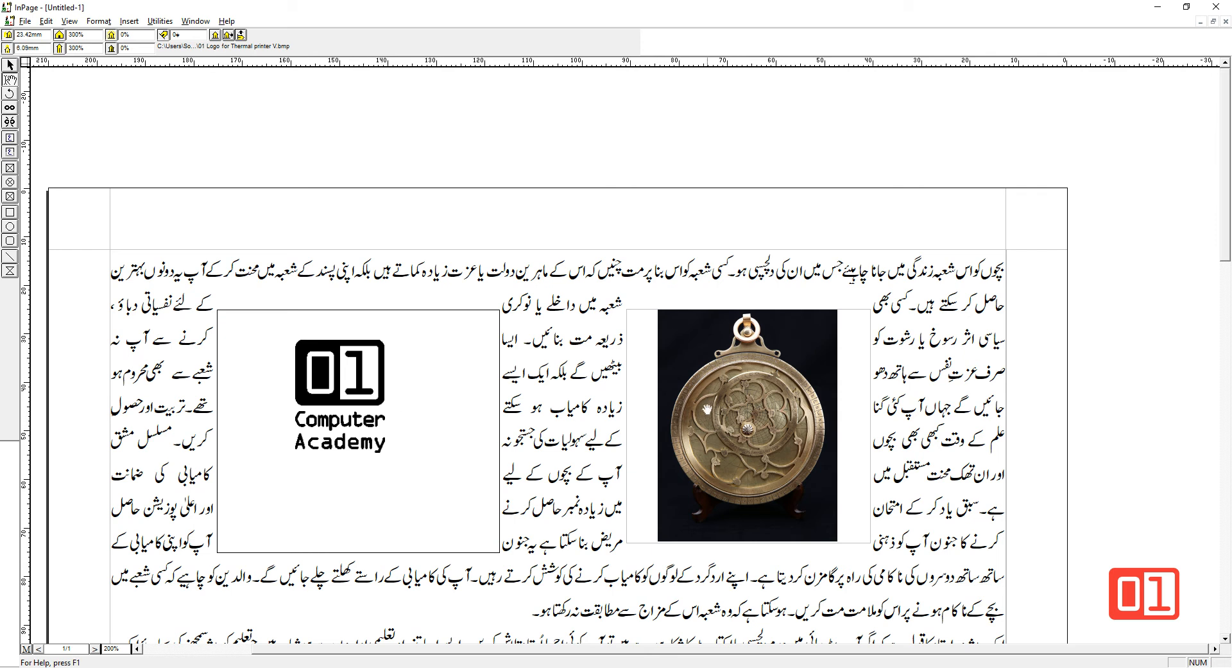
- Set the astrolabe picture's brightness to 50%
left_click(750, 392)
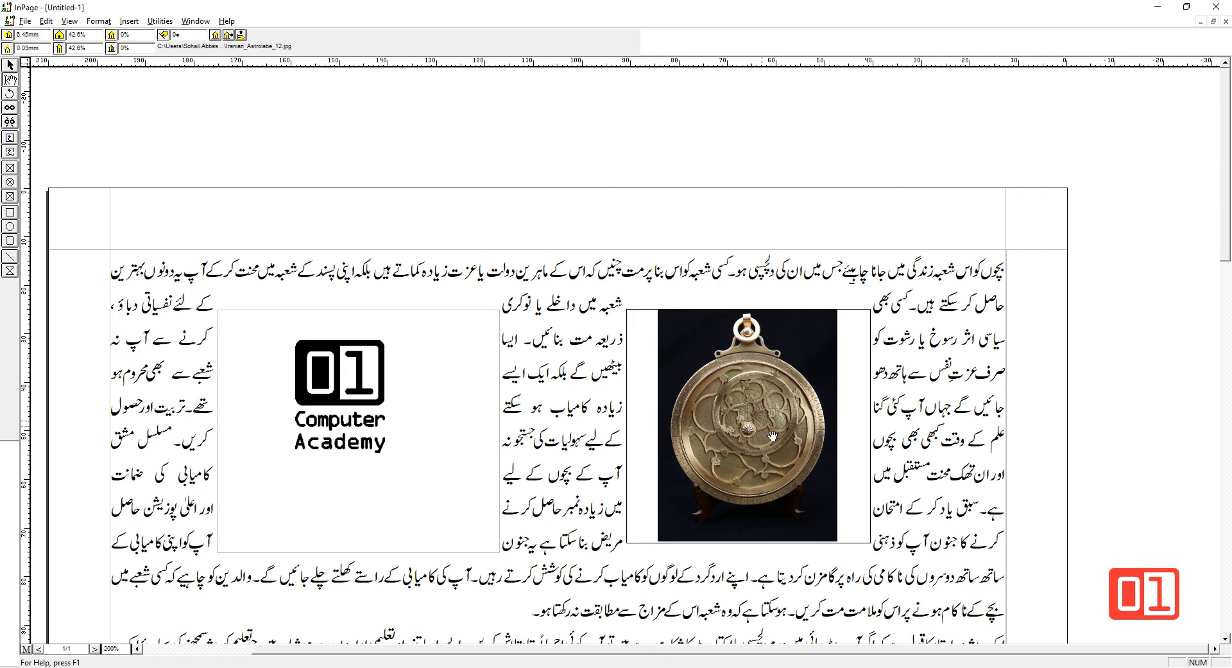
double_click(136, 36)
type("50")
key("Return")
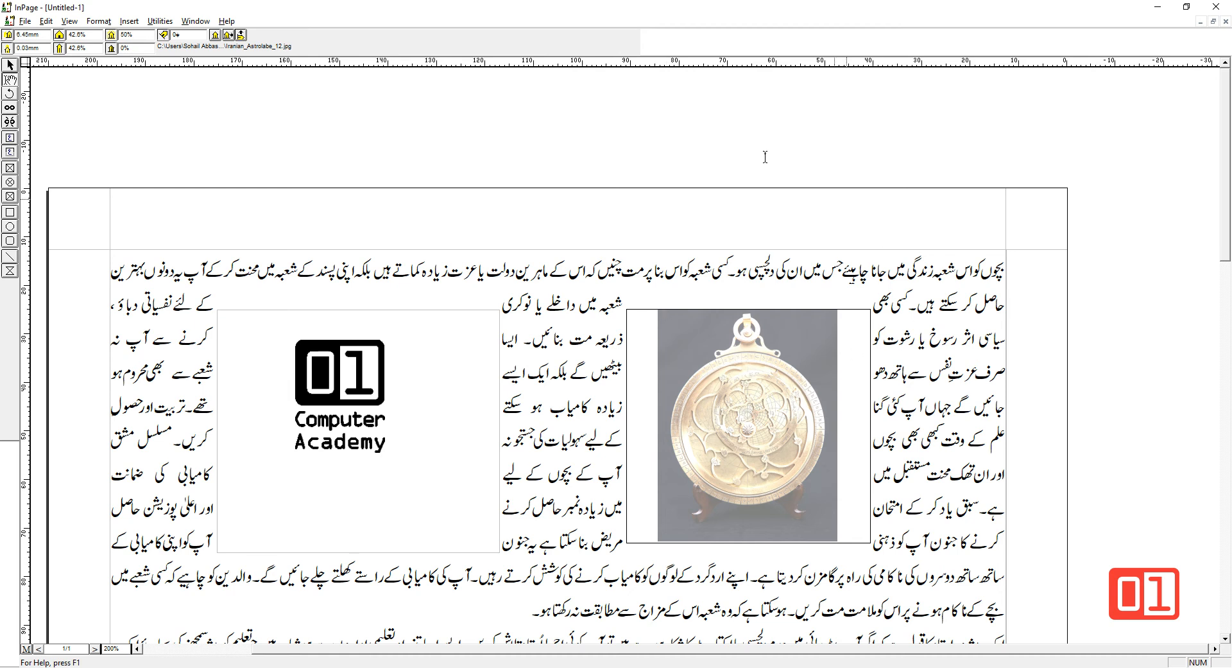
- Try the astrolabe picture at 100% brightness and return the brightness to 0%
left_click(79, 33)
key("Tab")
type("100")
key("Return")
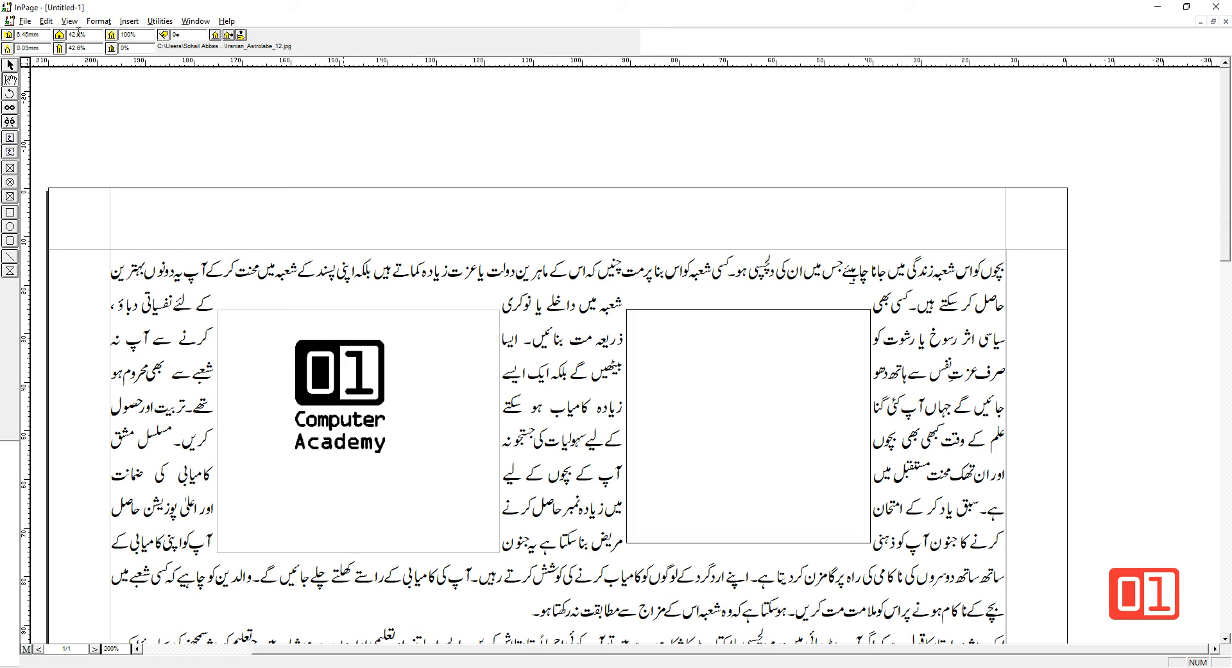
double_click(138, 34)
type("0")
key("Return")
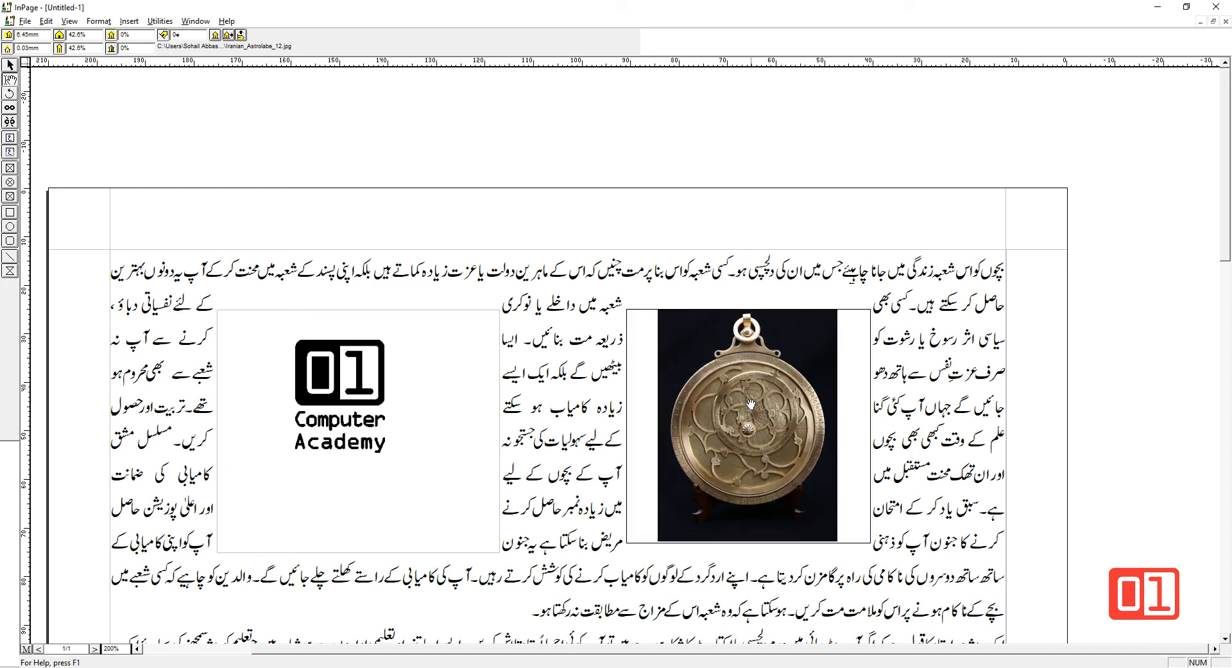
- Set both the contrast and the brightness of the astrolabe picture to 50%
double_click(141, 48)
type("50")
key("Return")
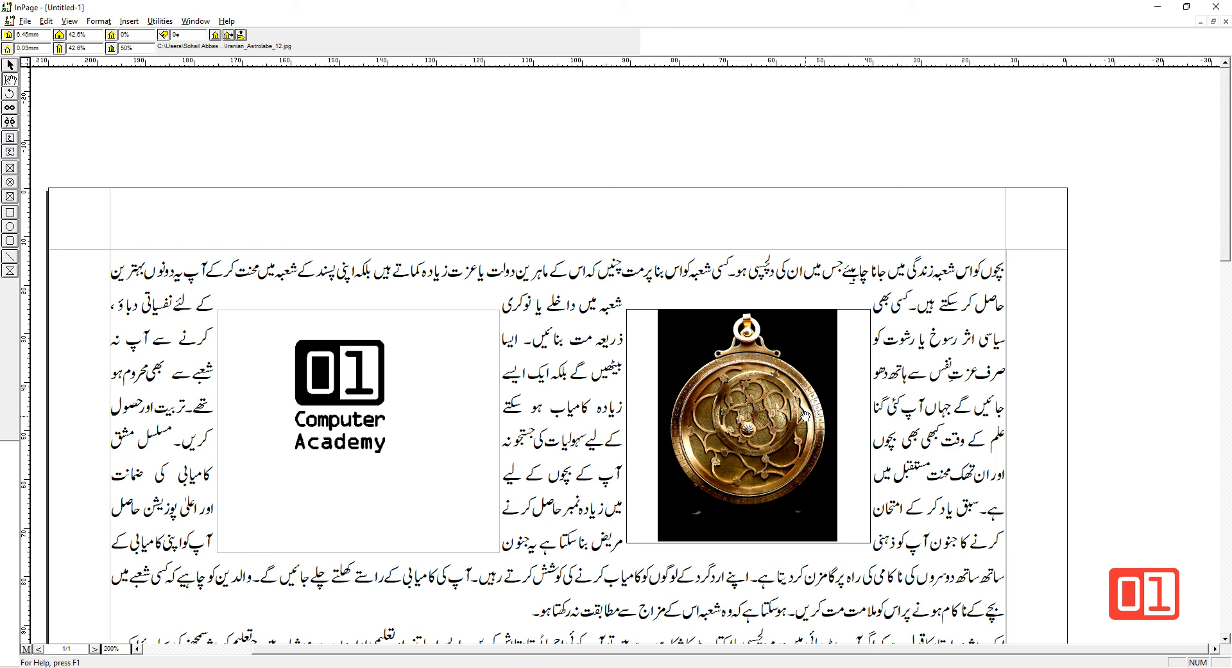
left_click(134, 35)
type("50")
key("Return")
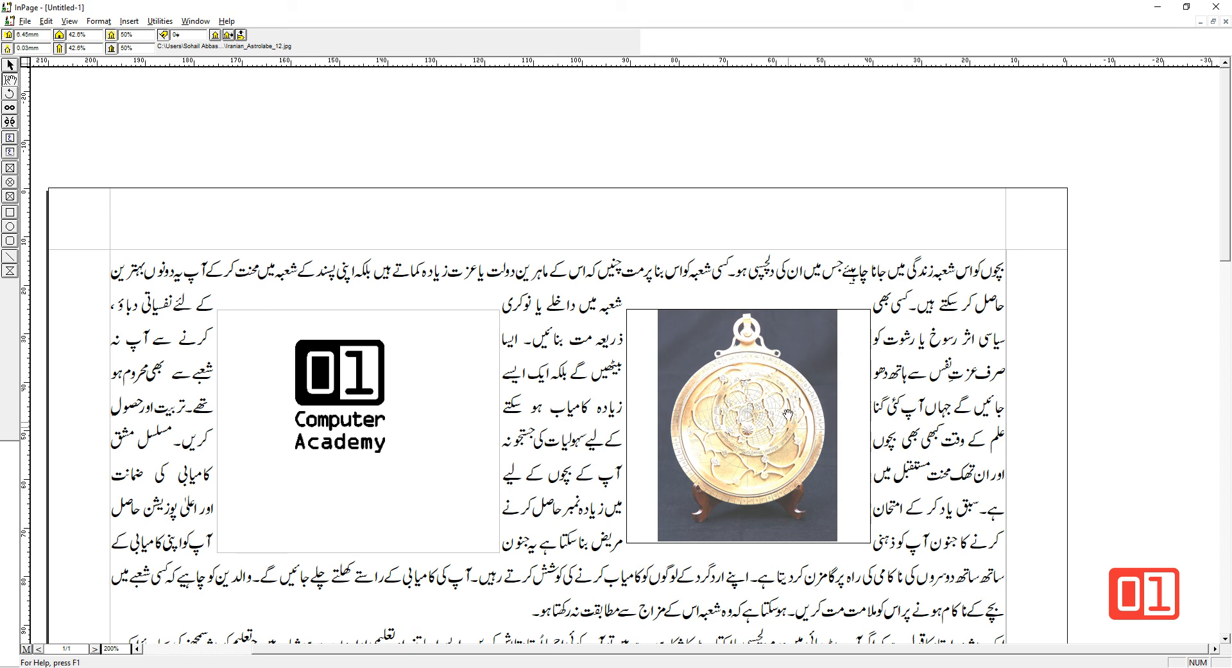
- Change the astrolabe picture's contrast to 80% and its brightness to 20%
left_click(146, 48)
type("80")
key("Return")
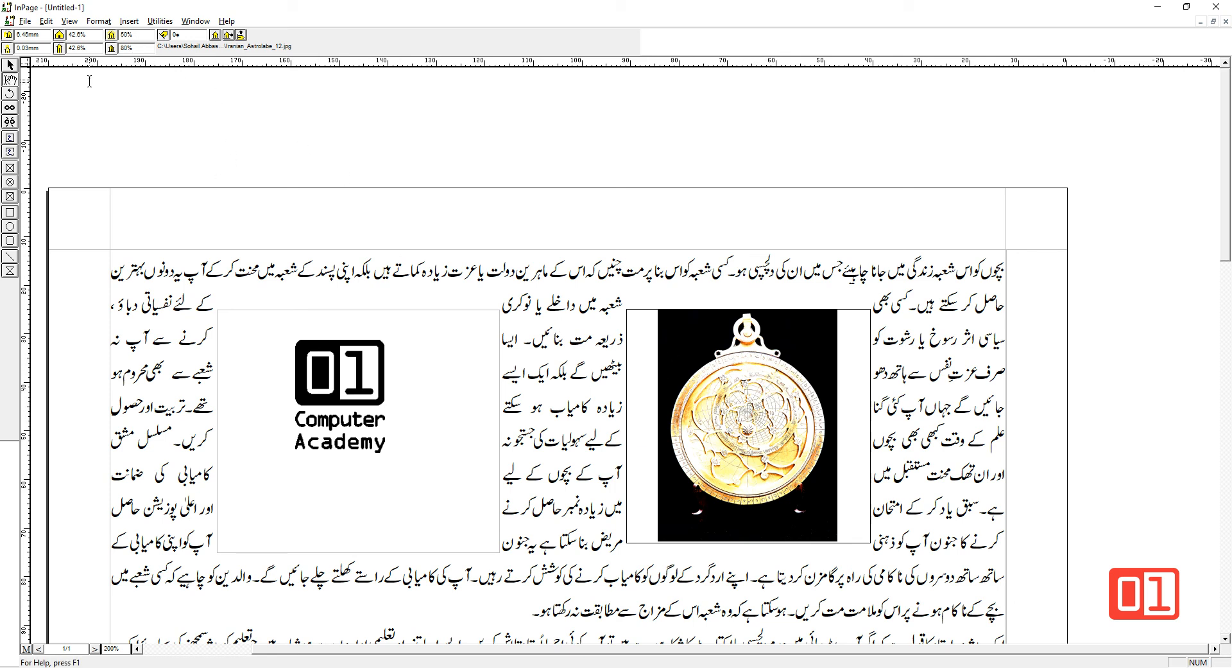
left_click(128, 34)
type("20")
key("Return")
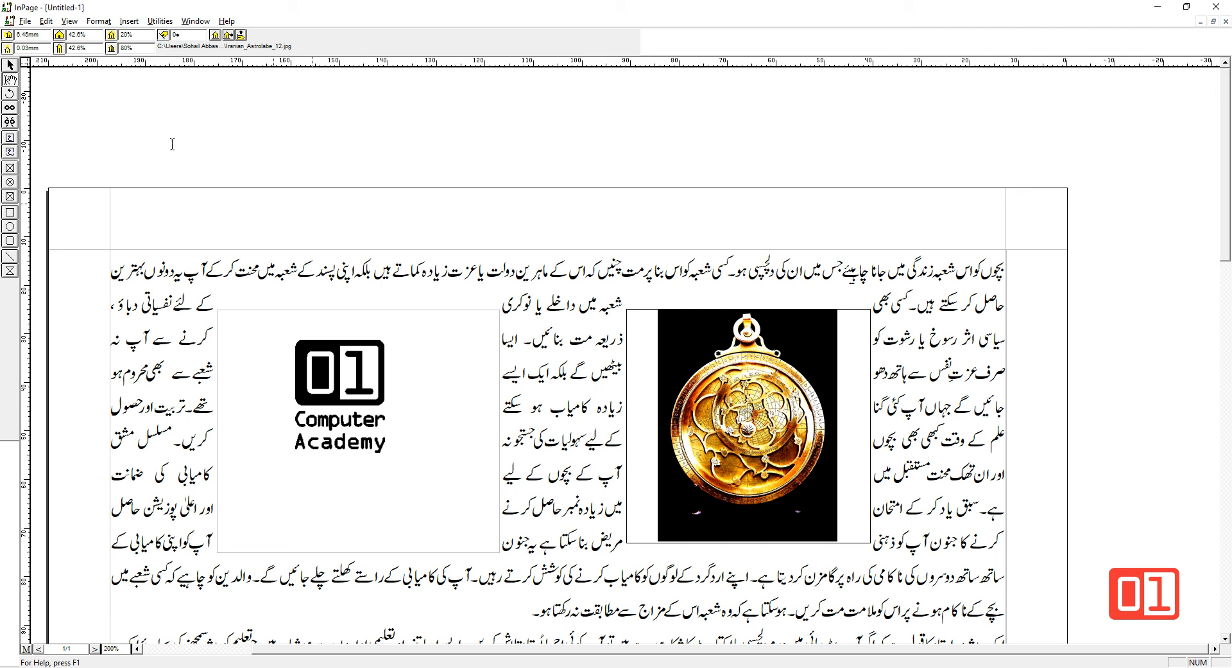
- Reset the astrolabe picture's brightness and contrast to 0%
double_click(142, 35)
type("0")
key("Tab")
type("0")
key("Return")
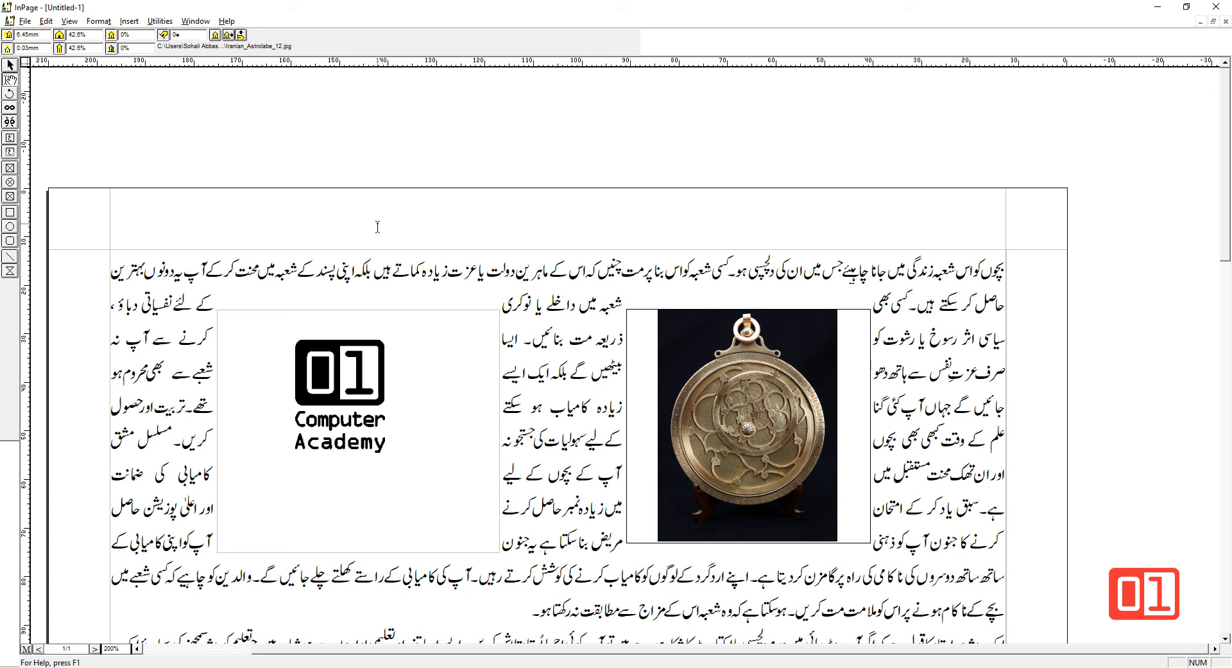
- Rotate the astrolabe image inside its frame by 45 degrees
double_click(192, 35)
type("45")
key("Return")
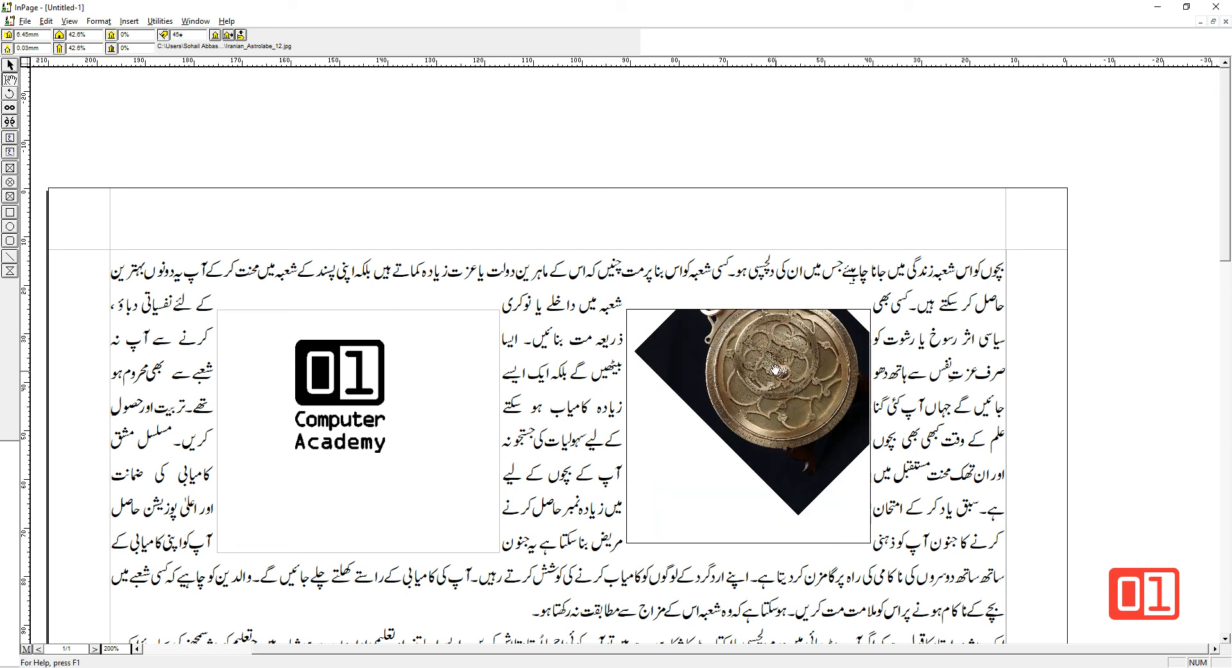
- Reposition the tilted astrolabe image to fill its frame, and rotate the frame itself by 45 degrees
left_click_drag(781, 367, 757, 400)
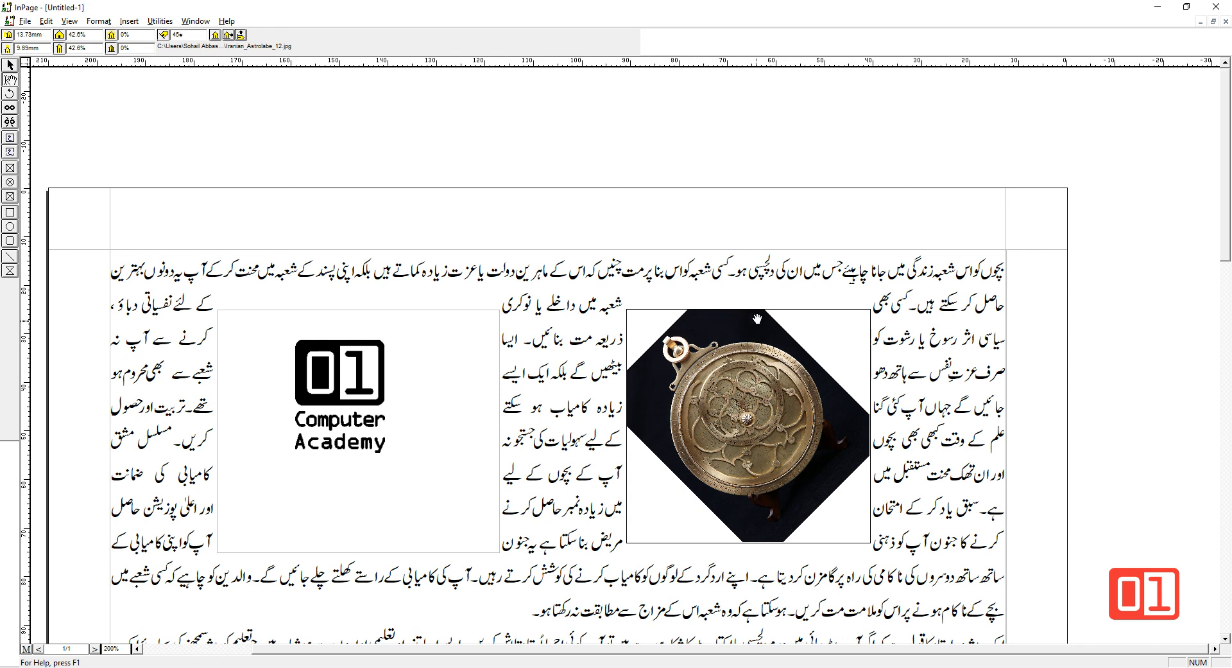
left_click(10, 65)
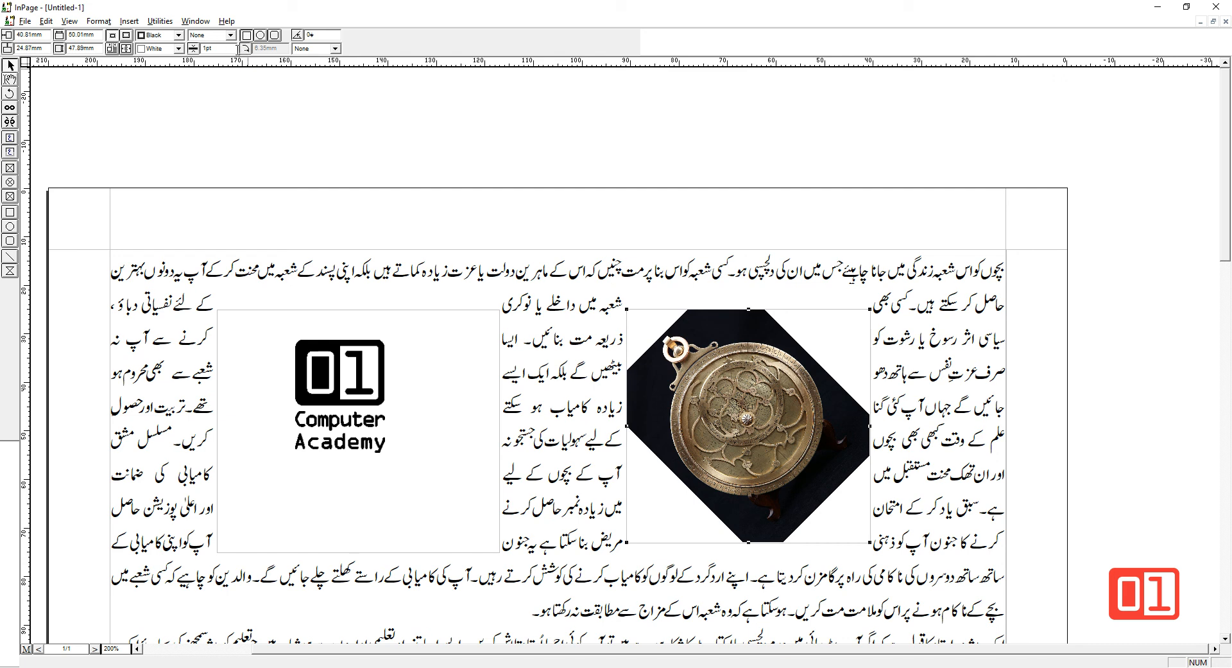
left_click(321, 35)
type("45")
key("Return")
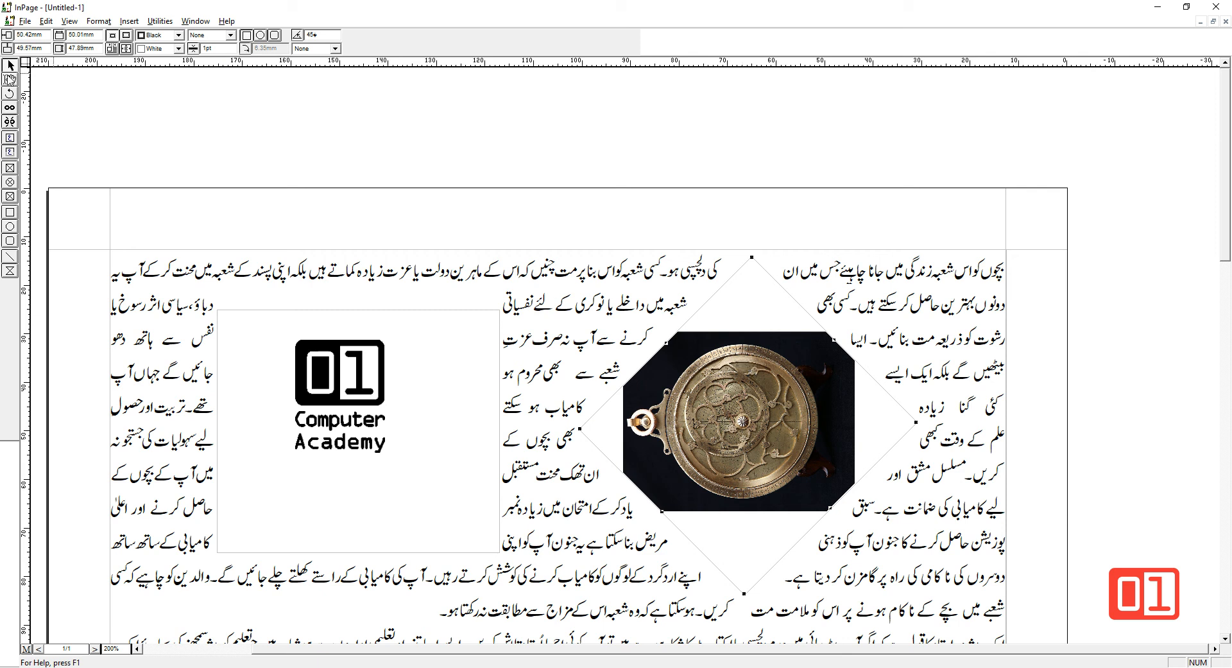
- Reset the astrolabe image's rotation inside its frame to 0 degrees
left_click(10, 80)
left_click(664, 363)
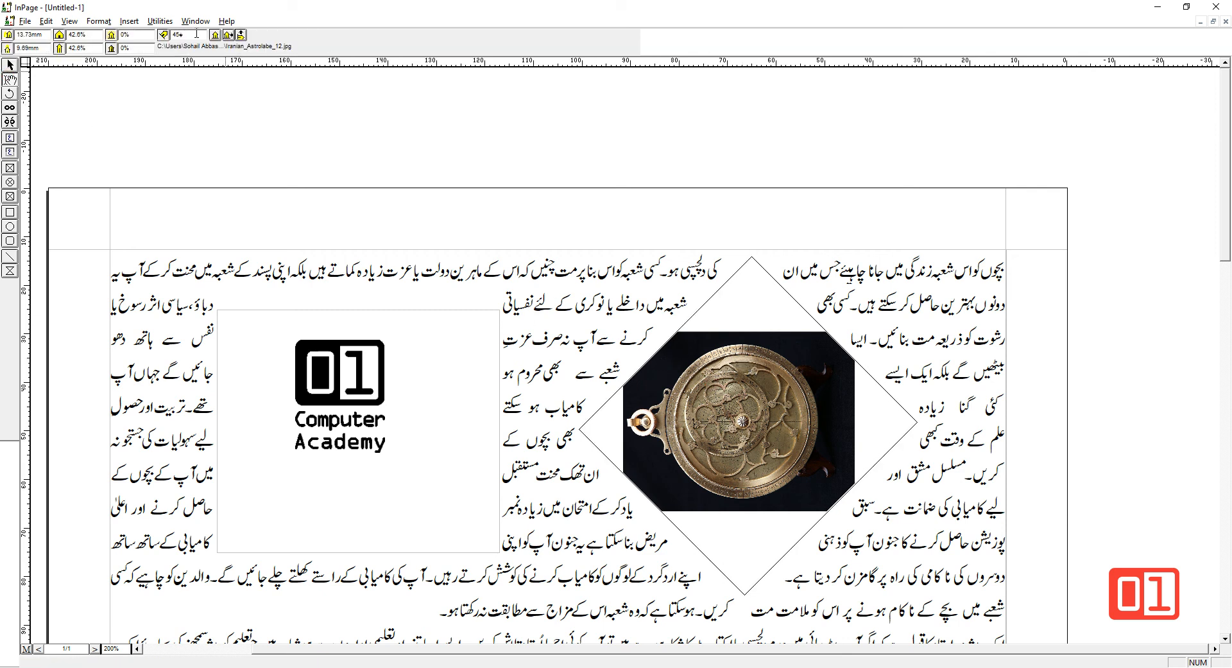
type("0")
key("Return")
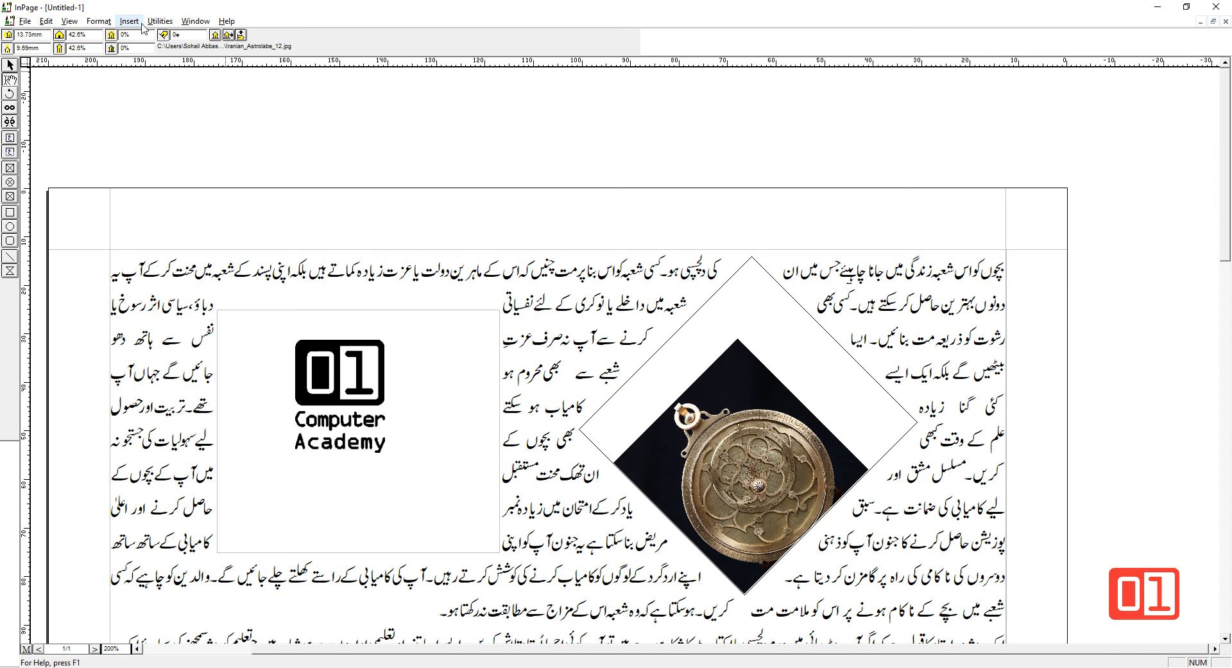
- Set the rotation of the astrolabe picture's frame back to 0 degrees
left_click(9, 64)
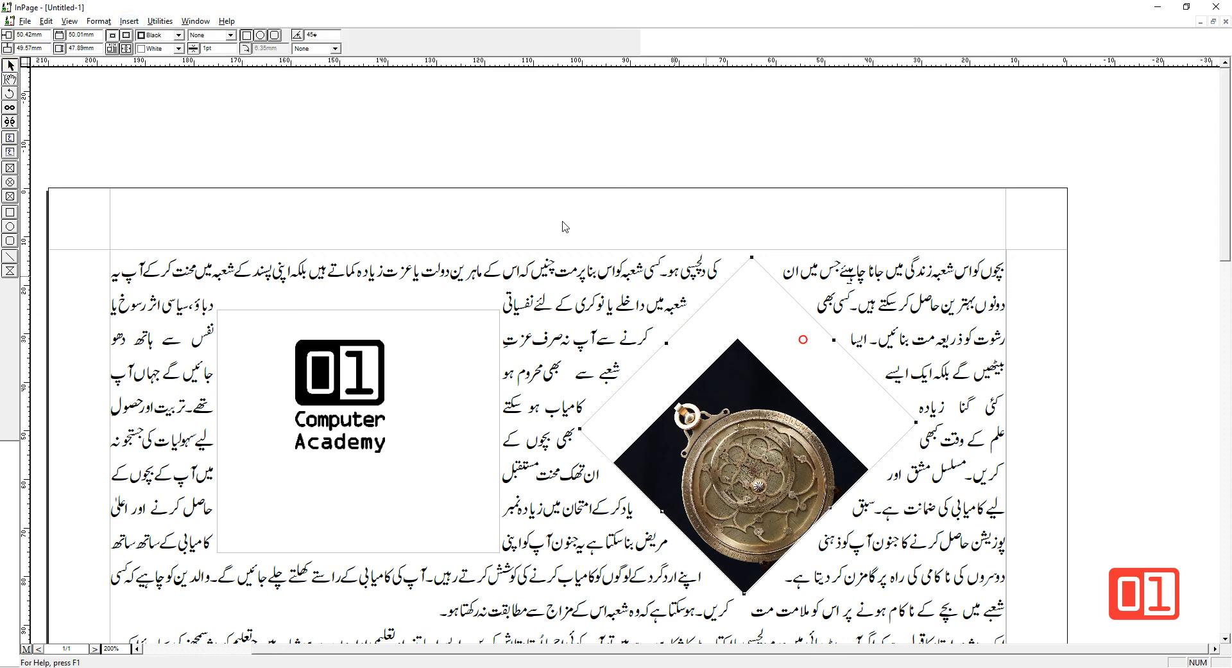
double_click(326, 36)
type("0")
key("Return")
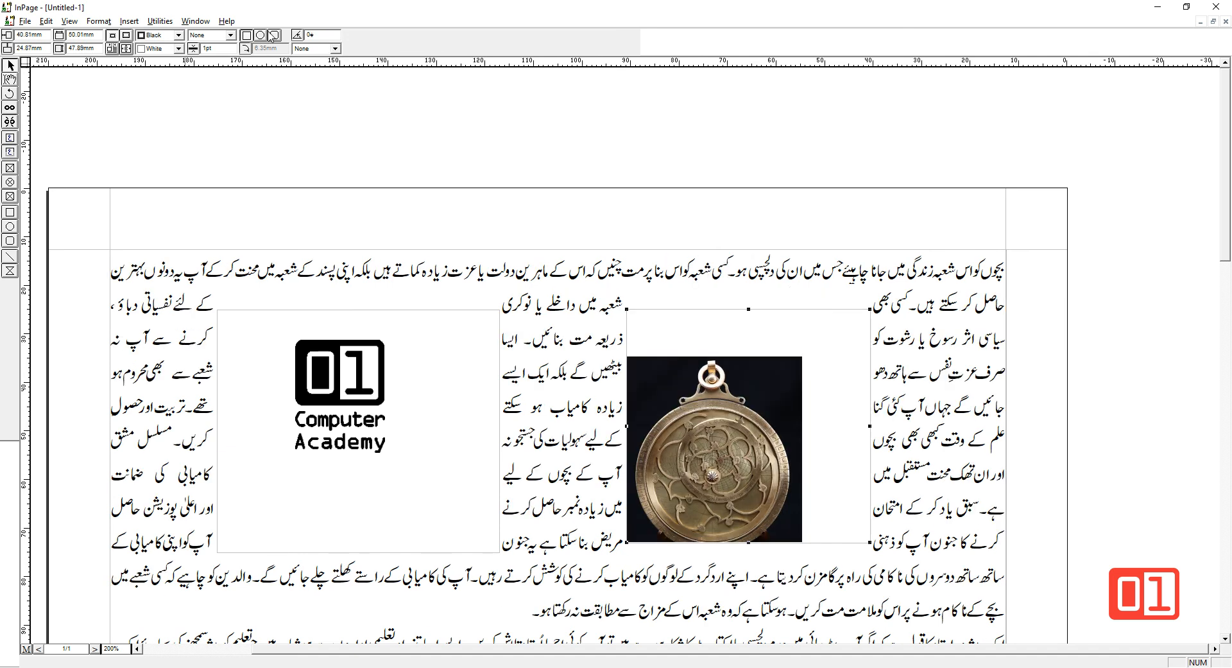
- Move the astrolabe frame to about 43.7 mm, 22.9 mm and centre the image within it
left_click_drag(781, 313, 767, 303)
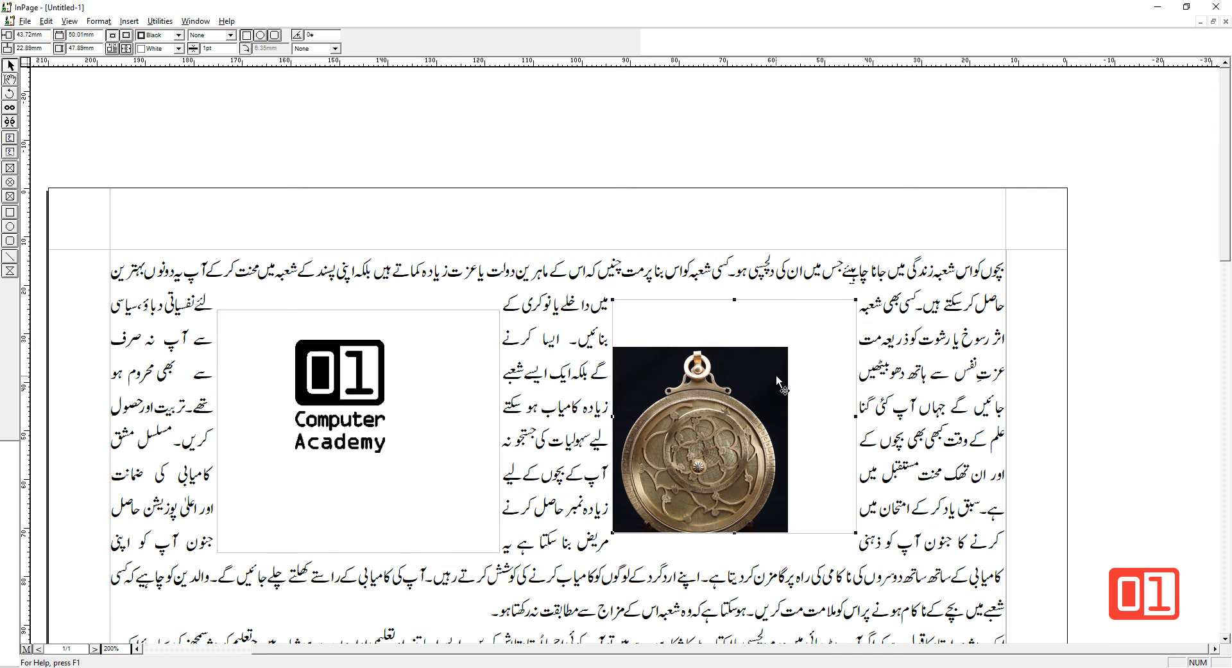
left_click(10, 79)
left_click(732, 417)
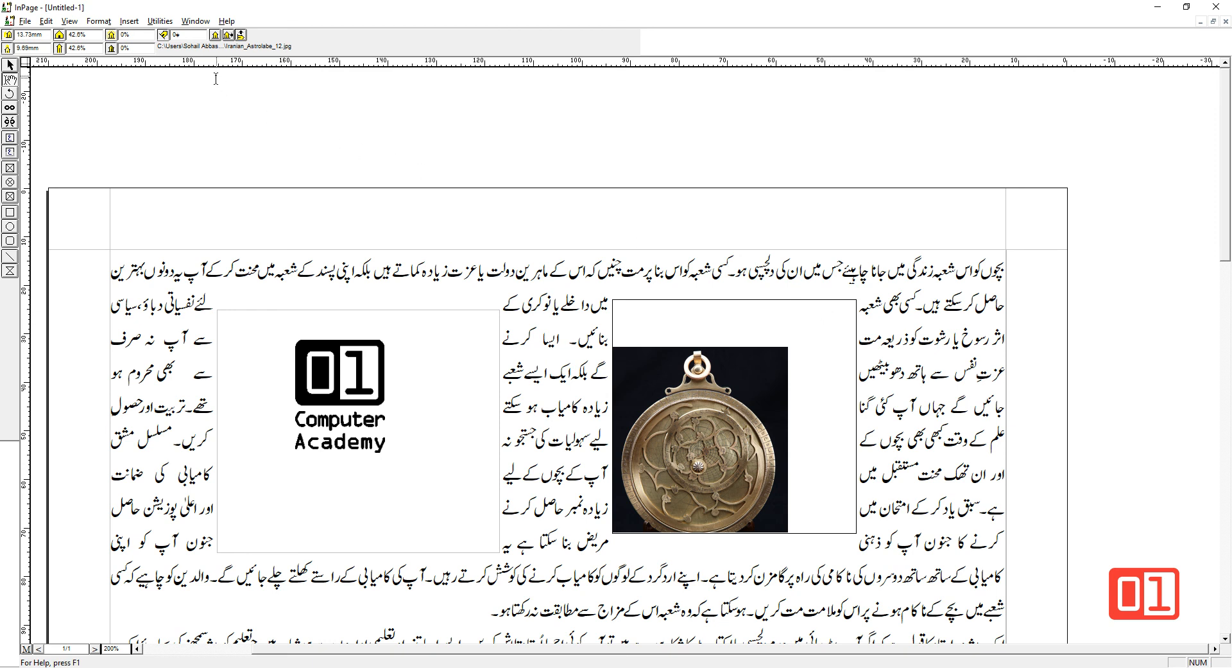
left_click(215, 36)
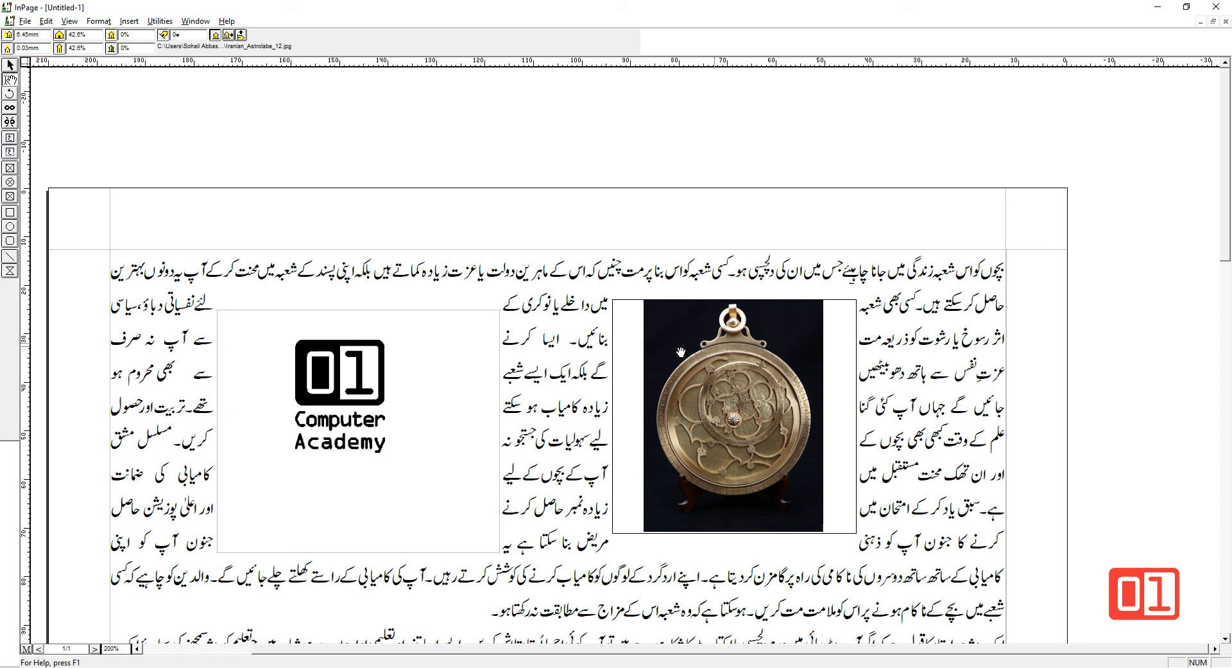
- Scale the Computer Academy logo image to 600% both horizontally and vertically inside its frame
left_click(333, 359)
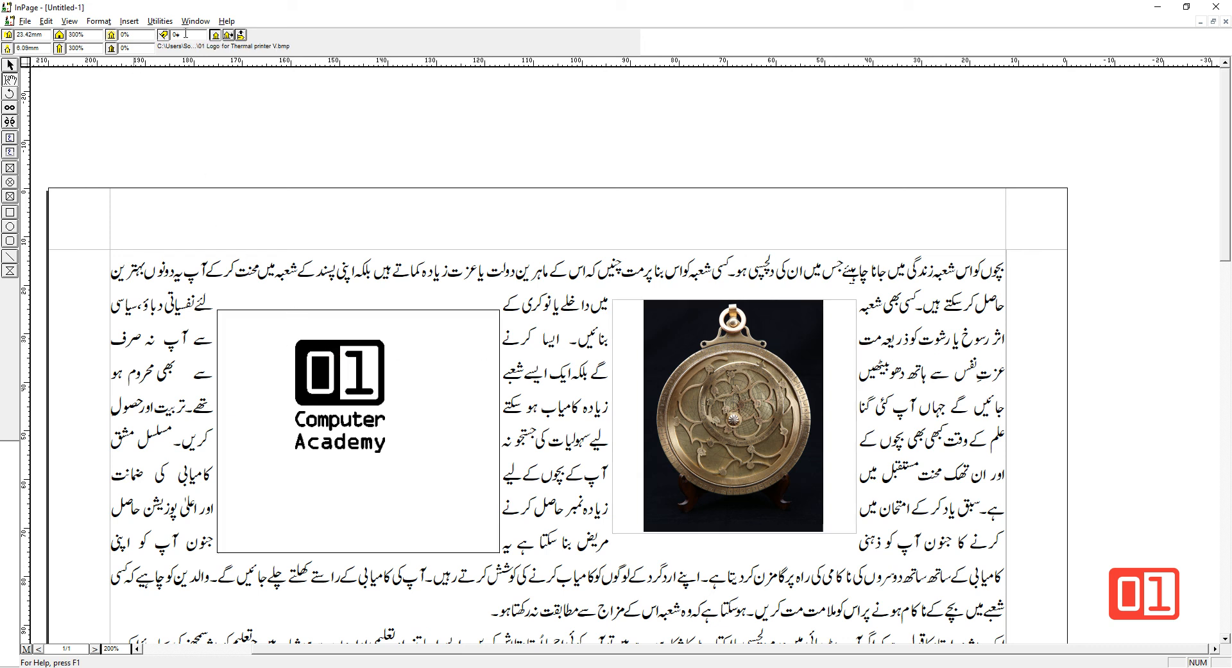
double_click(92, 37)
type("6")
key("Tab")
type("600")
key("Return")
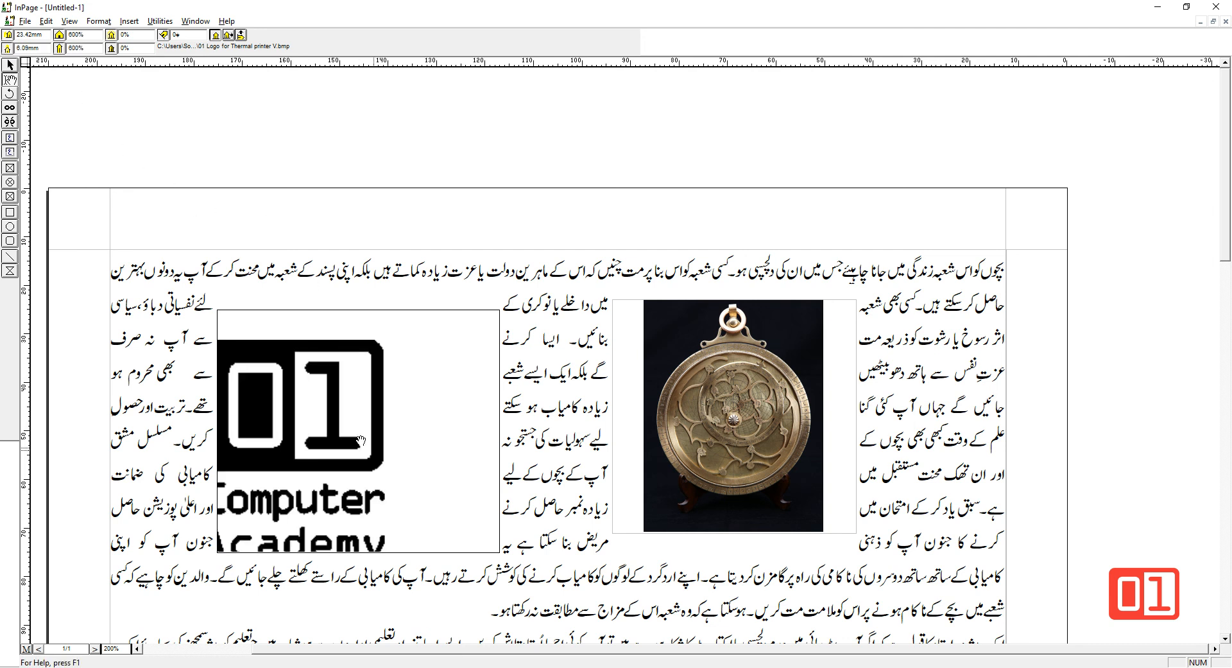
- Bring the whole enlarged logo into view within its frame and centre it there
left_click_drag(289, 352, 340, 409)
left_click_drag(389, 361, 352, 335)
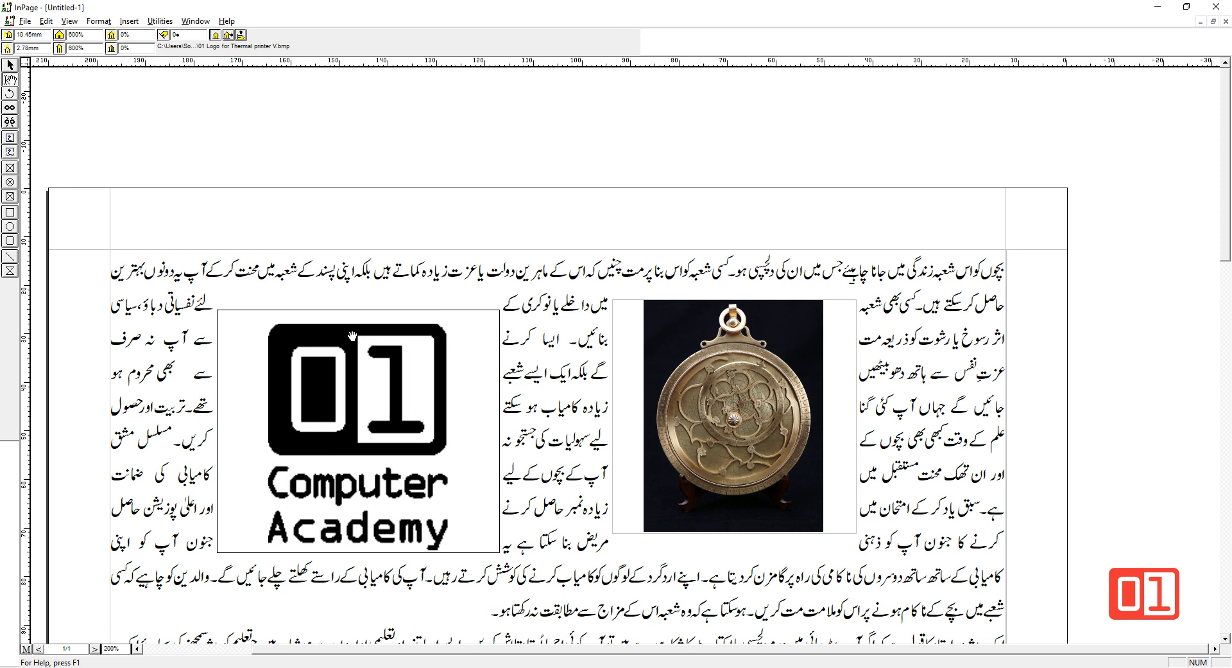
left_click(217, 36)
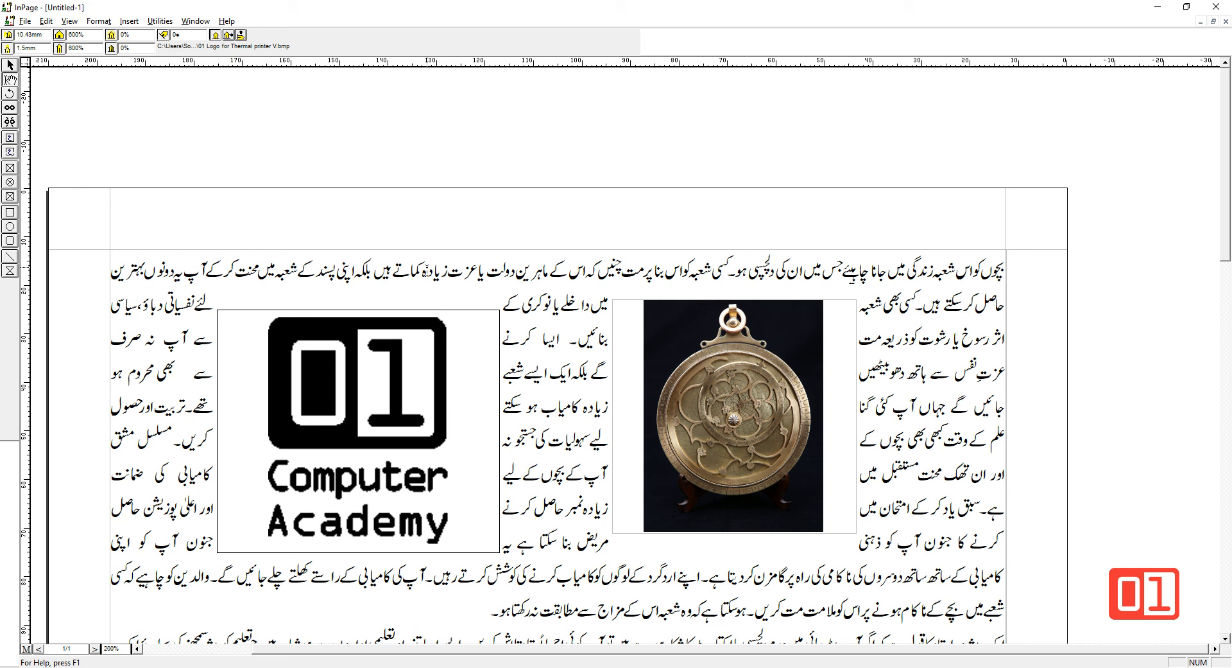
- Try flipping the logo image horizontally and vertically, restoring its original orientation each time
left_click(228, 35)
left_click(229, 35)
left_click(229, 35)
left_click(229, 36)
left_click(229, 35)
left_click(229, 35)
left_click(228, 35)
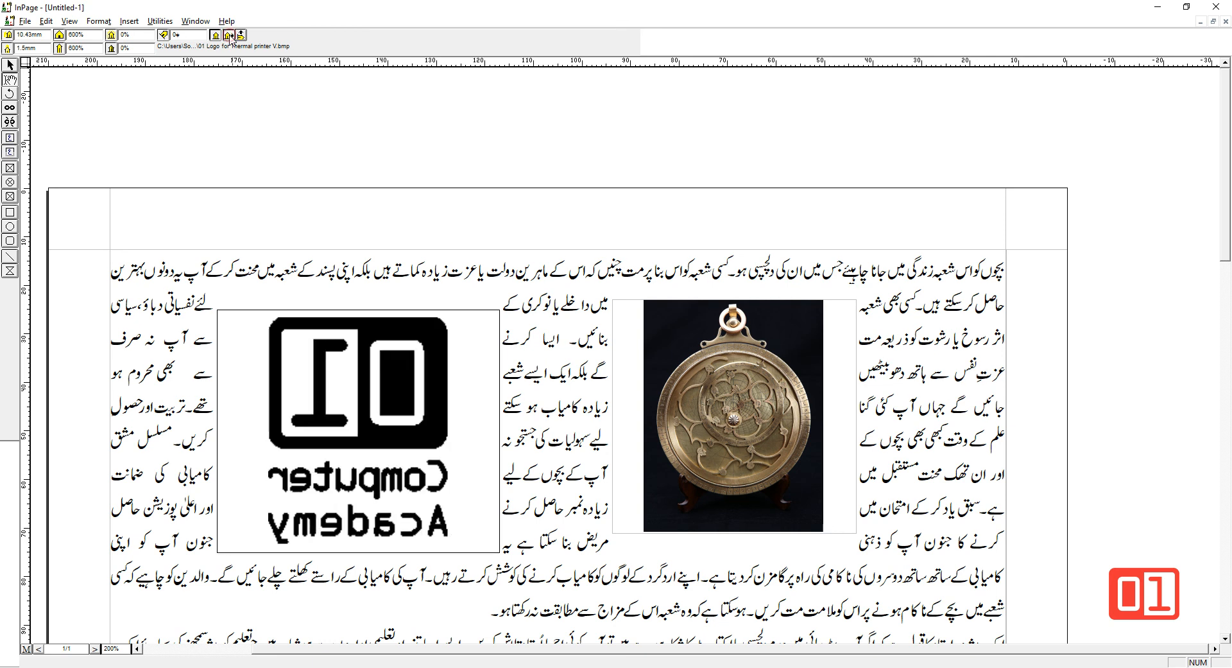
left_click(229, 36)
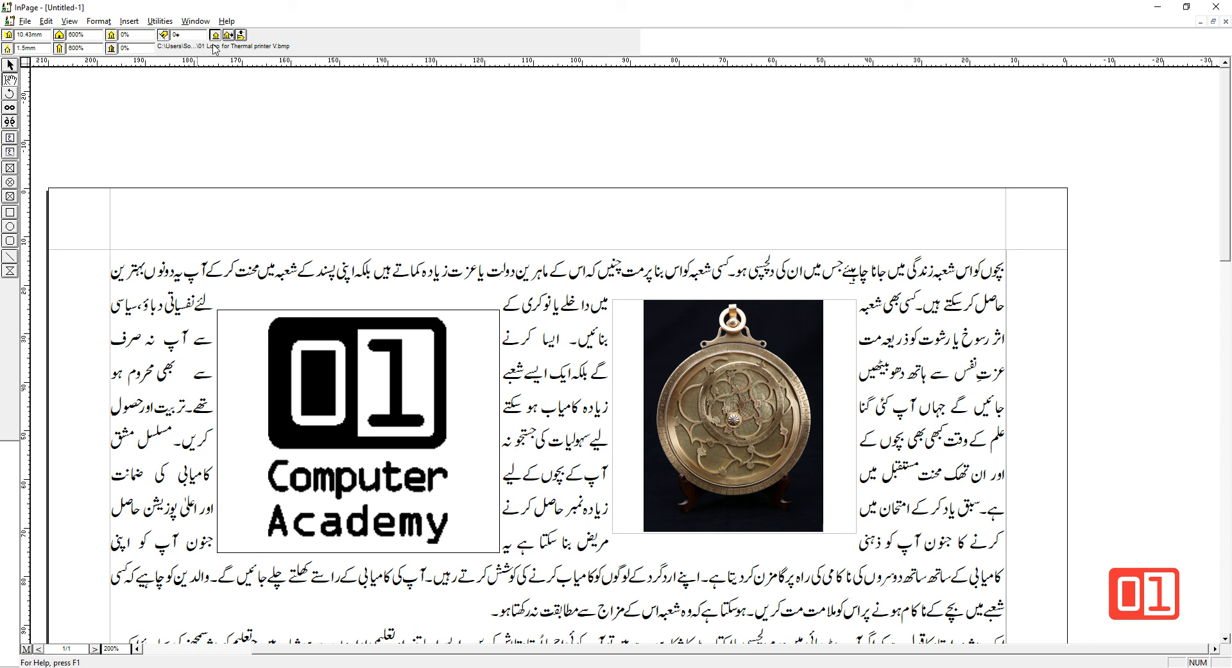
left_click(242, 35)
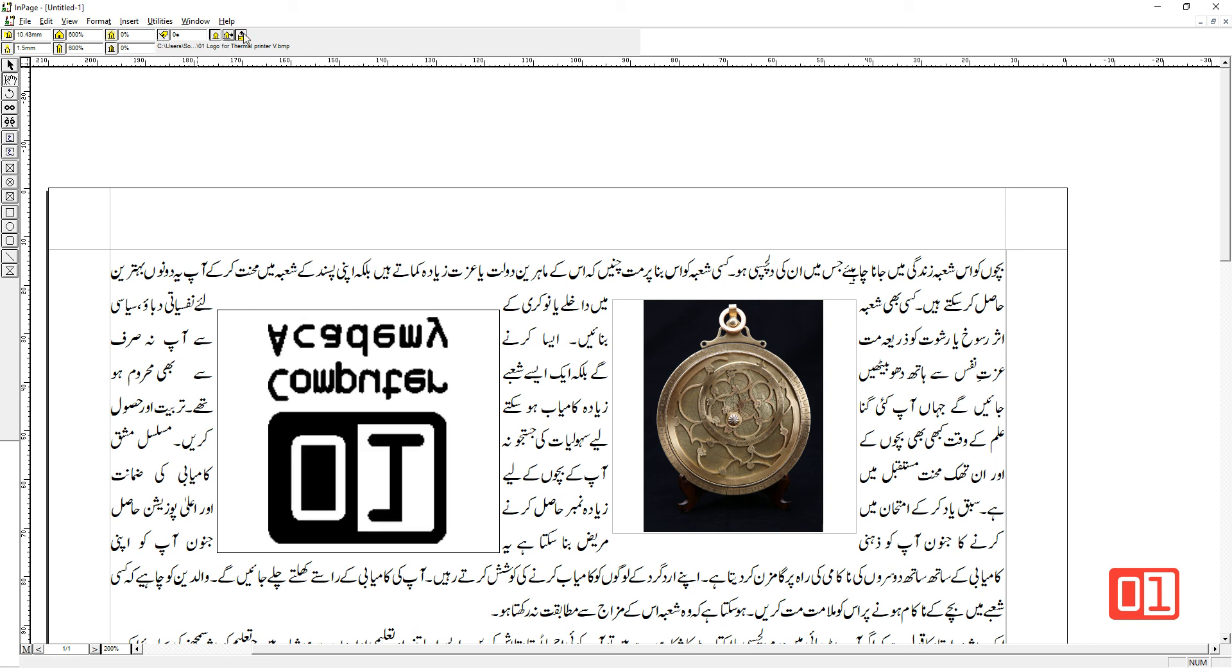
left_click(242, 35)
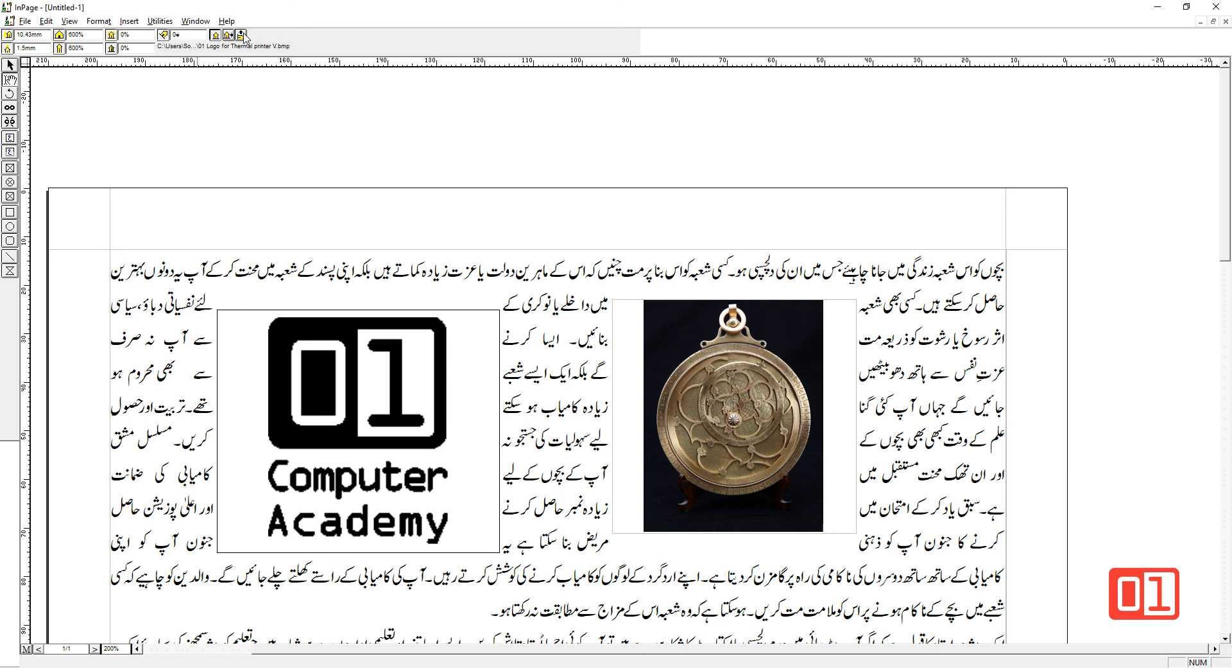
- Try flipping the astrolabe image vertically and horizontally, restoring its original orientation each time
left_click(736, 389)
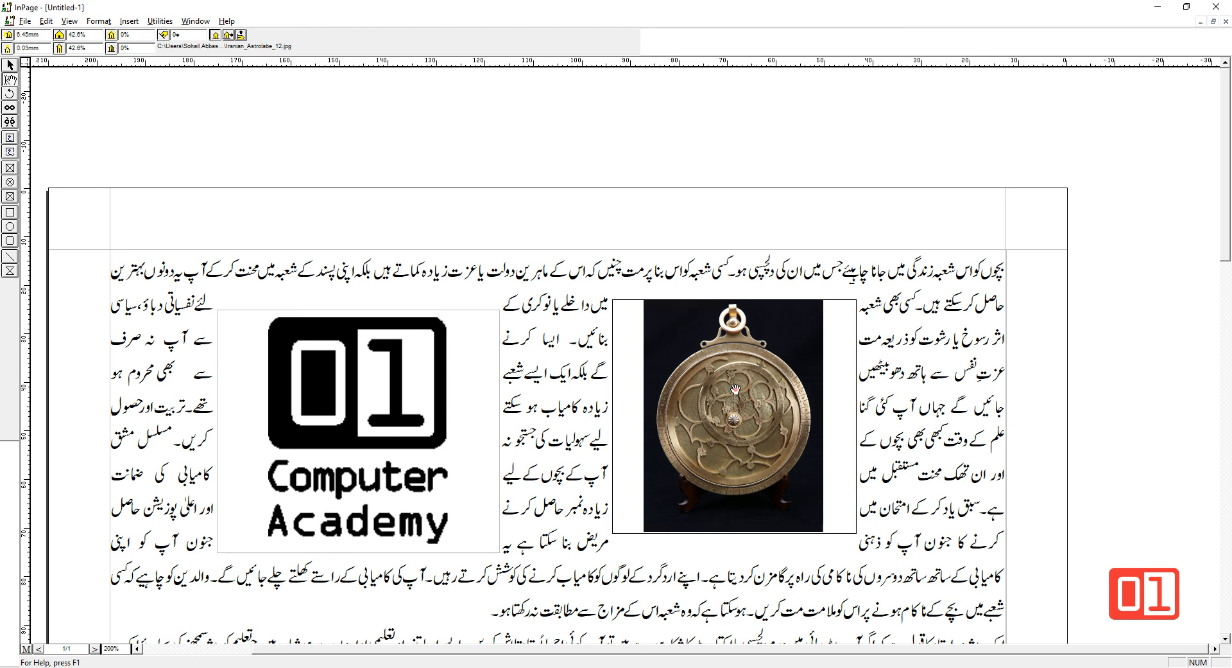
left_click(241, 36)
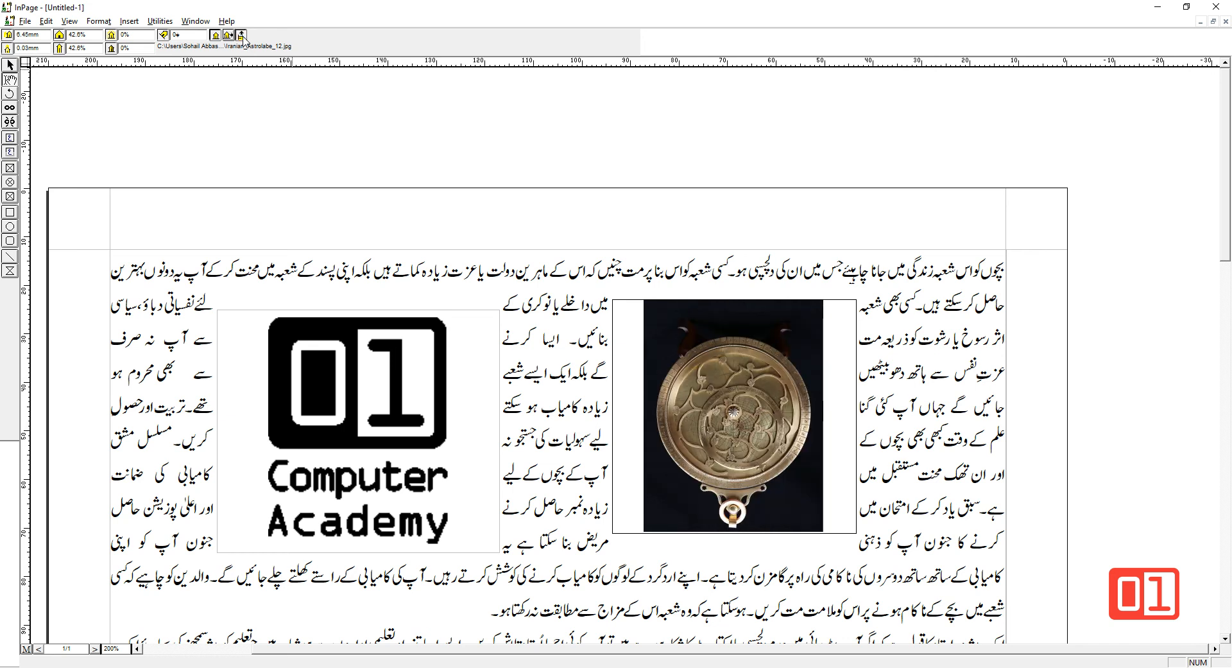
left_click(242, 35)
left_click(228, 35)
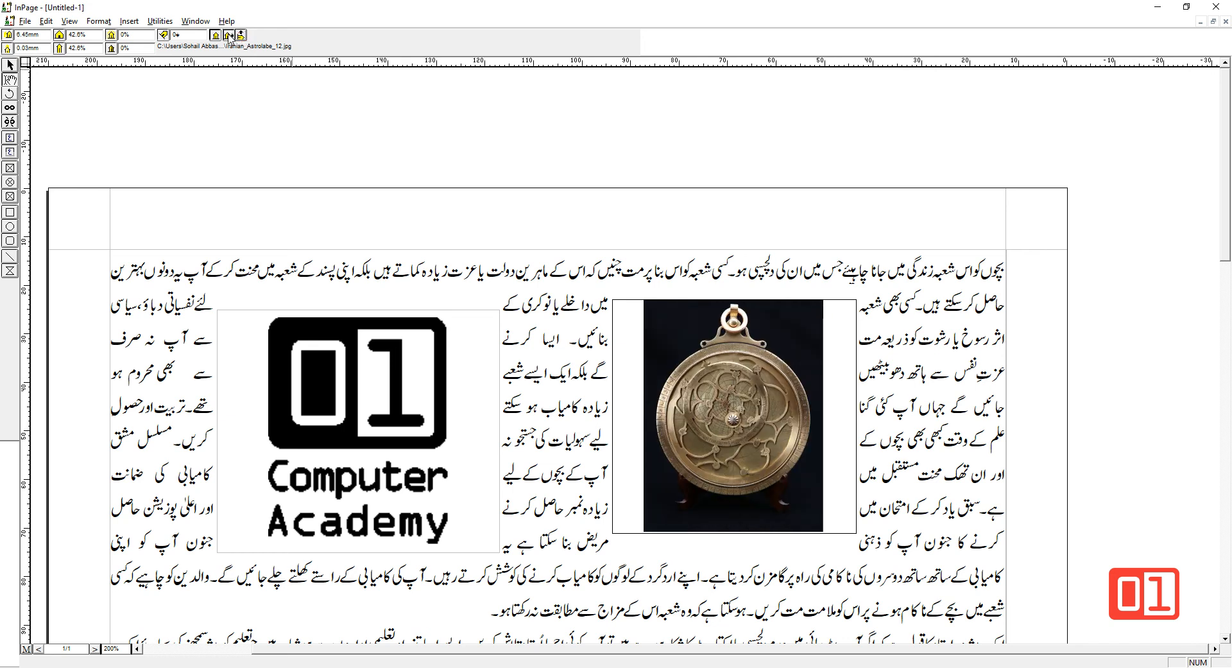
left_click(229, 35)
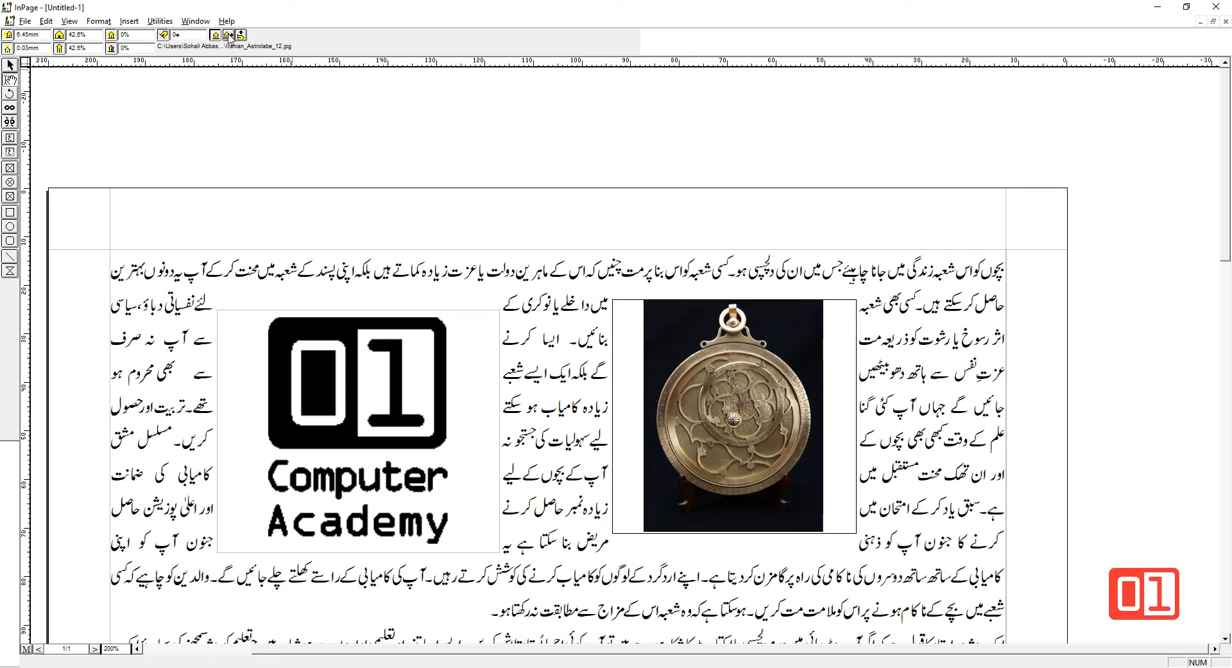
- Try a circular and a rounded-corner shape for the astrolabe picture's frame, then return it to a rectangle
left_click(11, 67)
left_click(436, 376)
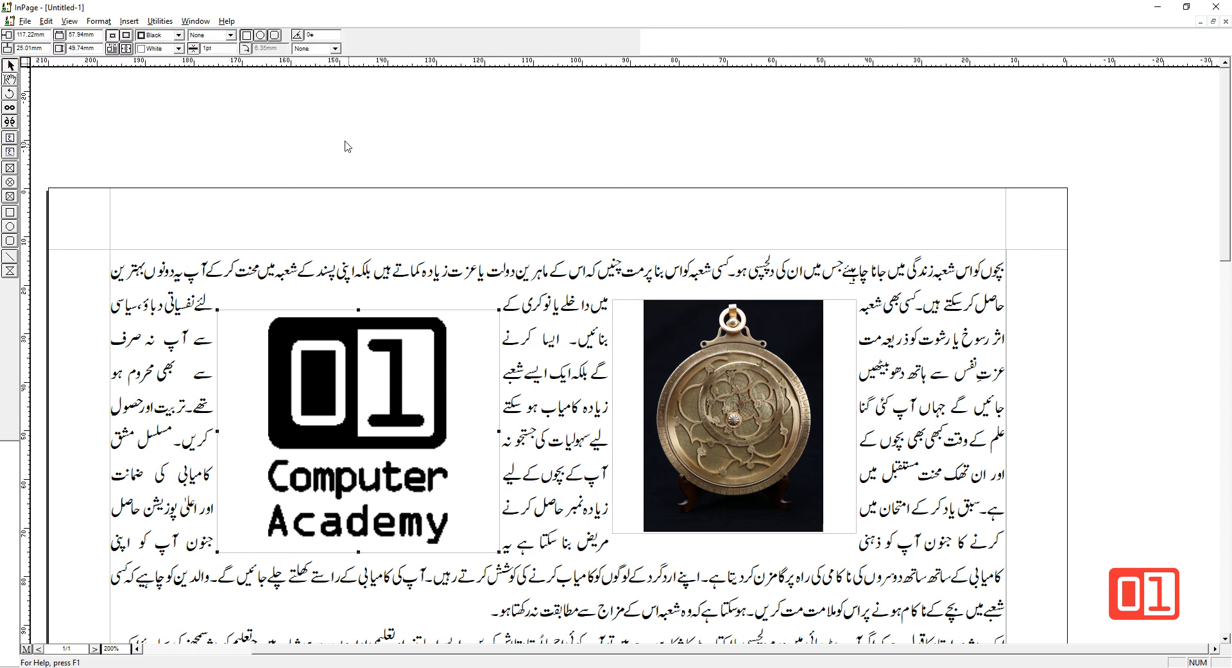
left_click(742, 377)
left_click(260, 36)
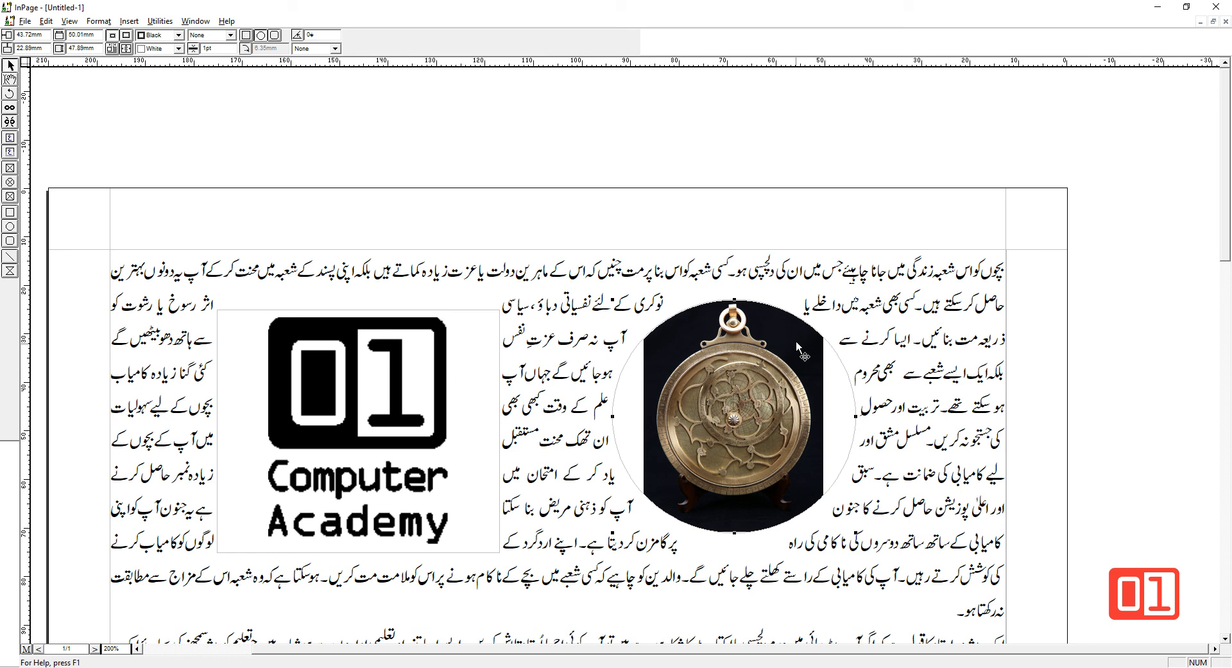
left_click(276, 36)
left_click(246, 36)
- Select the astrolabe image inside its frame for editing
left_click(9, 80)
left_click(757, 442)
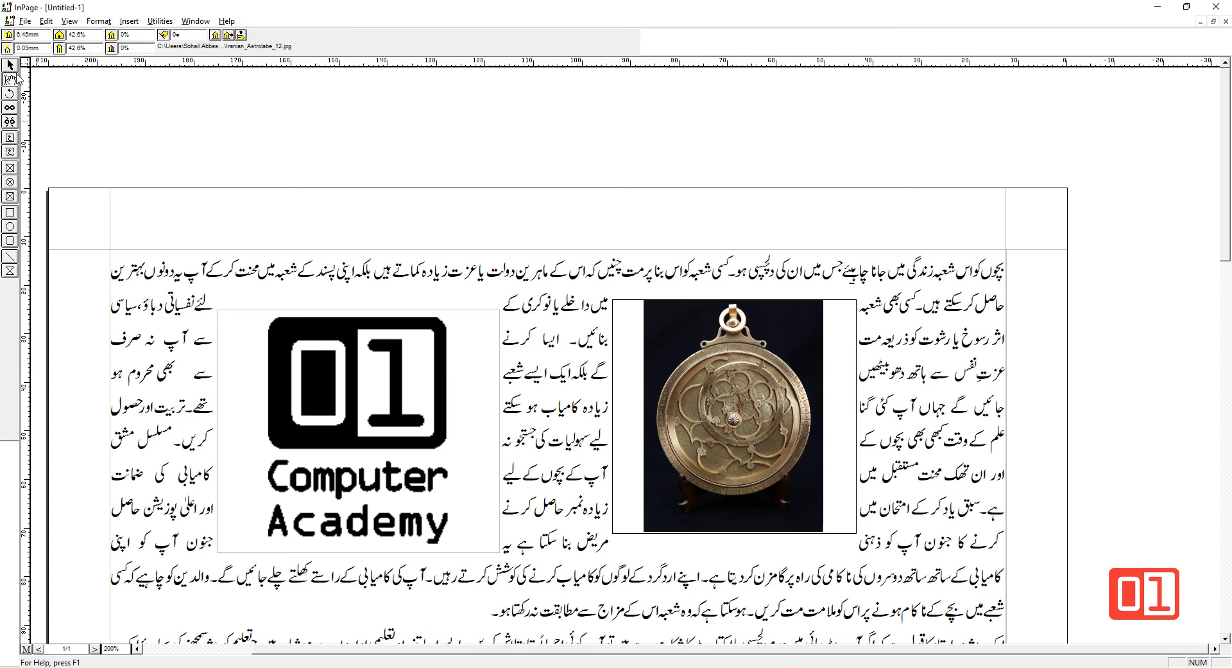